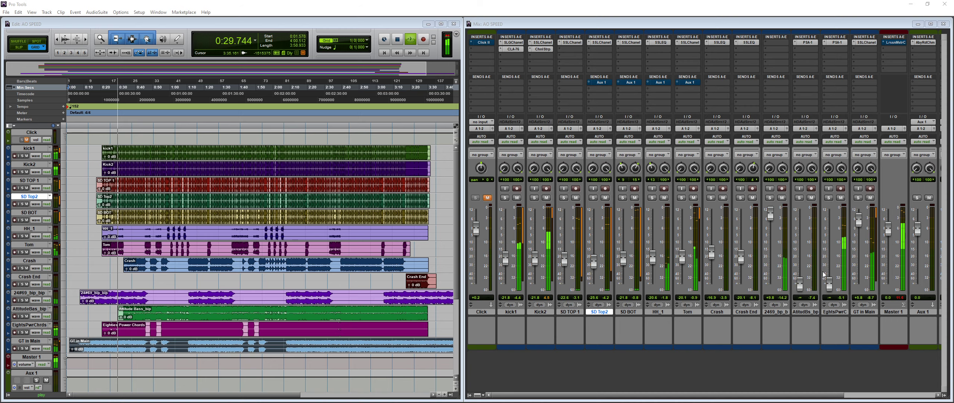
# Raise the kick1 fader and lower the GT in Main fader to about -14.7 dB during playback.
pyautogui.click(562, 373)
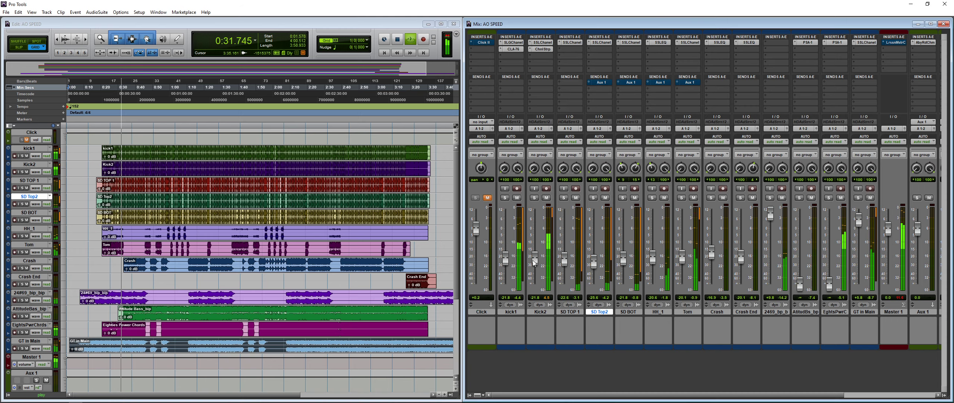
pyautogui.moveTo(507, 258); pyautogui.dragTo(522, 244)
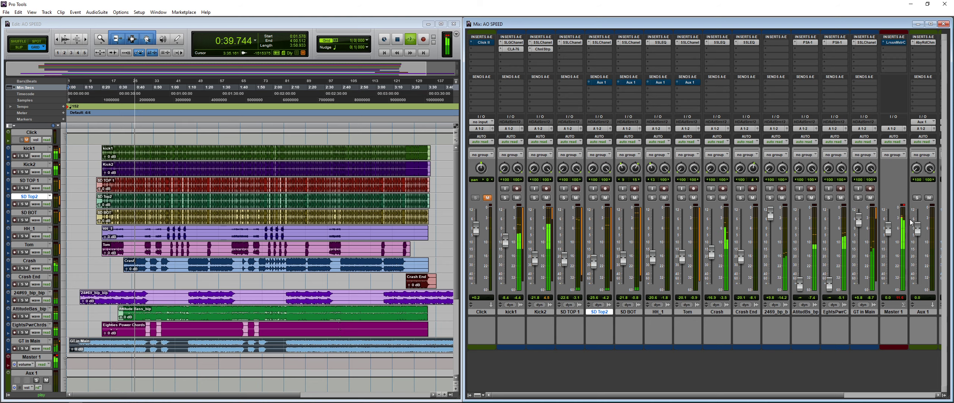
pyautogui.moveTo(860, 220); pyautogui.dragTo(859, 251)
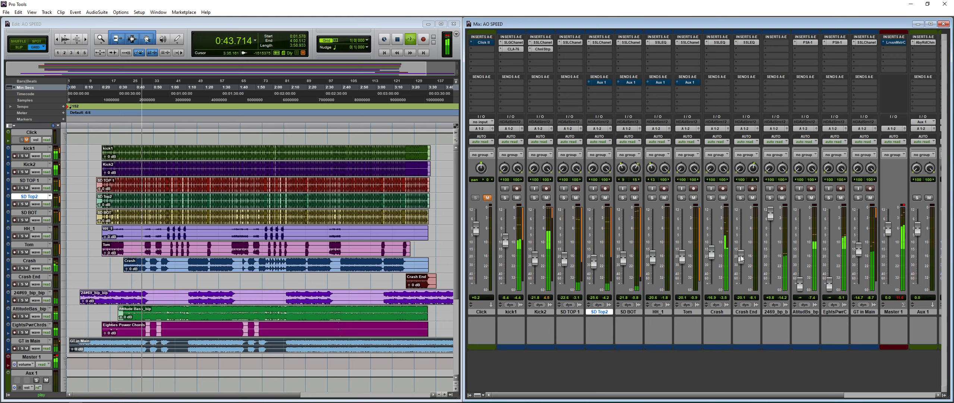
# Raise the Crash End and SD TOP 1 faders slightly, lower the 2469 bip fader to about -10.8 dB, and stop playback.
pyautogui.moveTo(742, 261); pyautogui.dragTo(741, 257)
pyautogui.moveTo(771, 213); pyautogui.dragTo(771, 250)
pyautogui.moveTo(565, 258); pyautogui.dragTo(564, 251)
pyautogui.press('space')
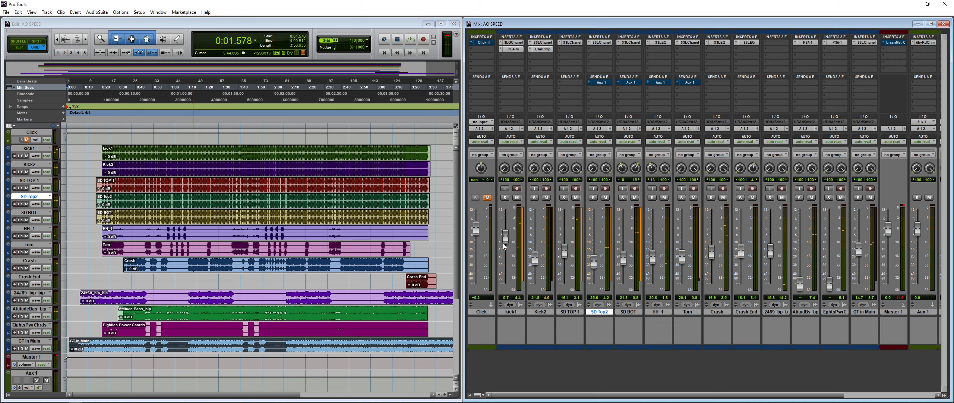
# Restart playback from about 0:26 on the timeline and lower the kick1 fader slightly.
pyautogui.click(116, 137)
pyautogui.press('space')
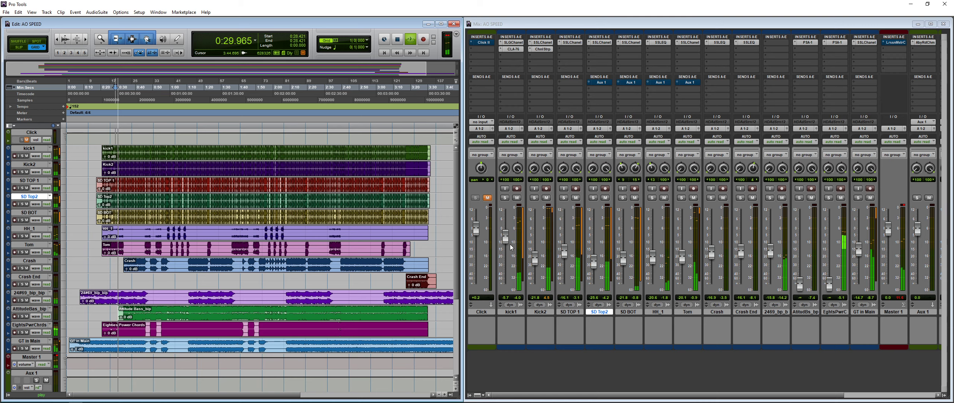
pyautogui.moveTo(504, 235); pyautogui.dragTo(535, 261)
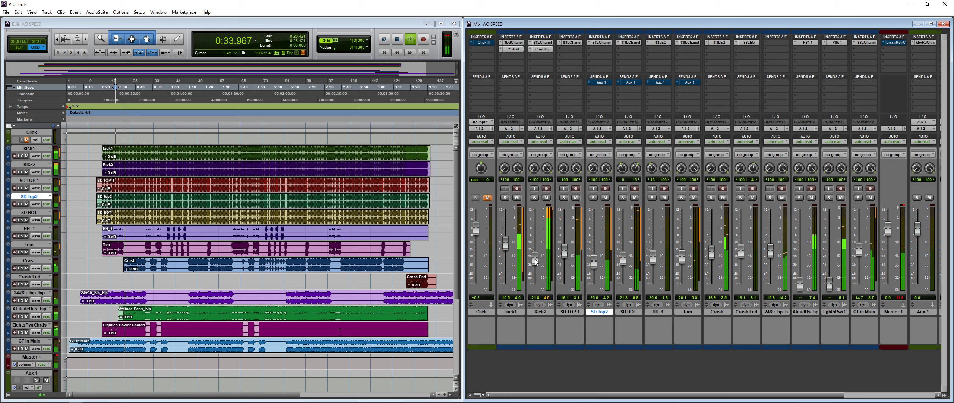
# Open the CLA-76 compressor on kick1 and compare the track with the plug-in bypassed and active.
pyautogui.click(513, 49)
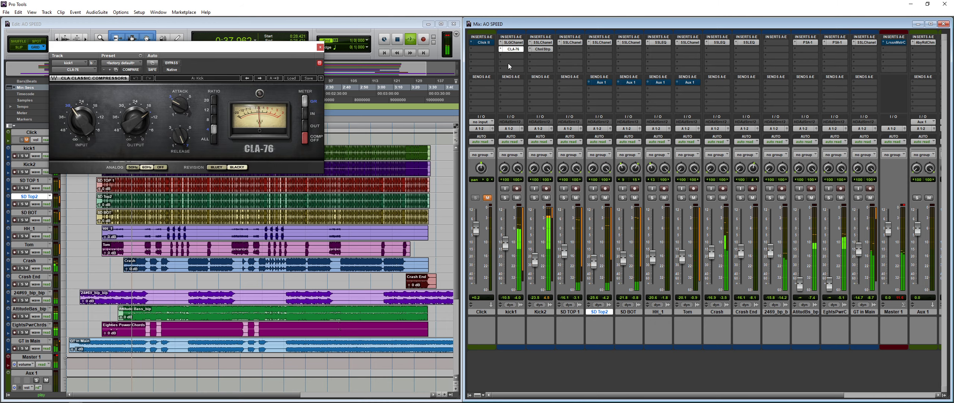
pyautogui.moveTo(166, 54); pyautogui.dragTo(290, 96)
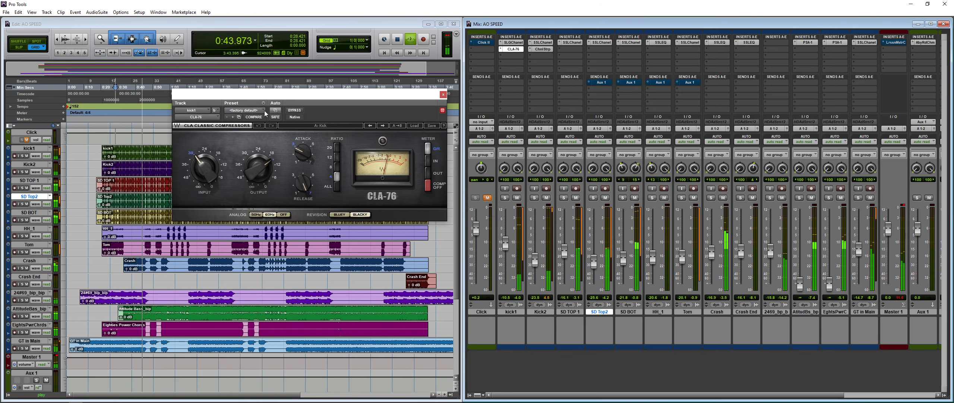
pyautogui.click(297, 111)
pyautogui.click(299, 111)
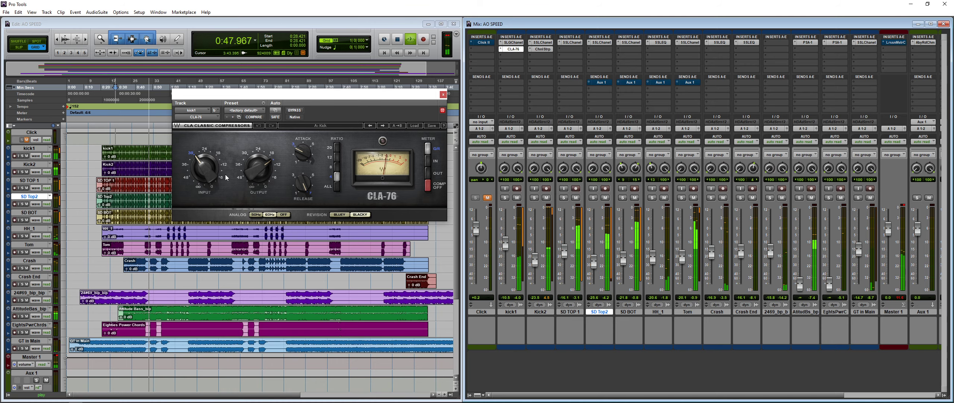
# Raise the kick1 fader slightly and adjust the input and output levels of its CLA-76 compressor.
pyautogui.moveTo(502, 242); pyautogui.dragTo(507, 235)
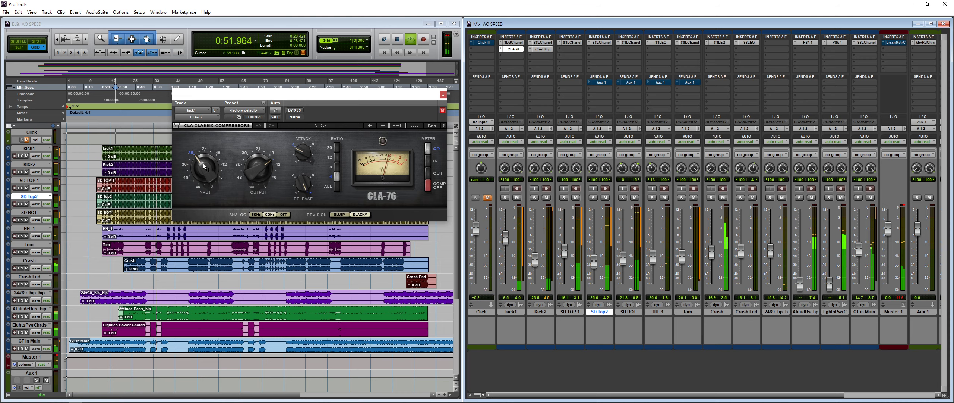
pyautogui.moveTo(203, 162); pyautogui.dragTo(214, 179)
pyautogui.moveTo(263, 164); pyautogui.dragTo(264, 164)
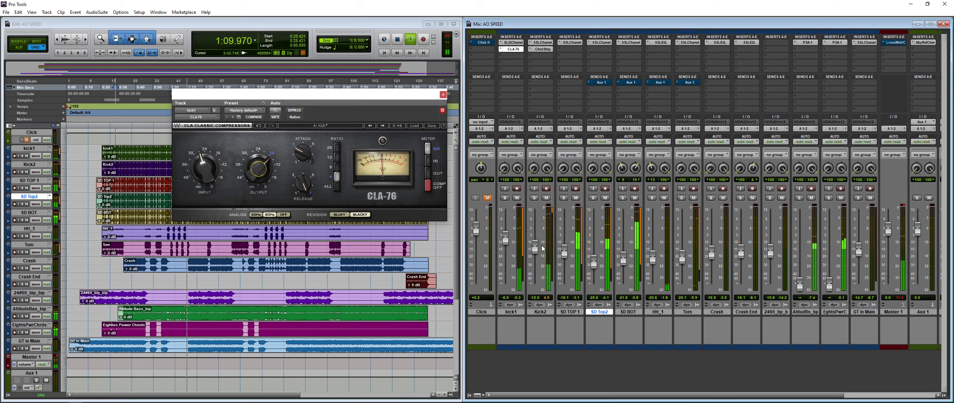
# Solo Kick2, open its Channel Strip and compare the sound with the plug-in bypassed and active.
pyautogui.click(534, 198)
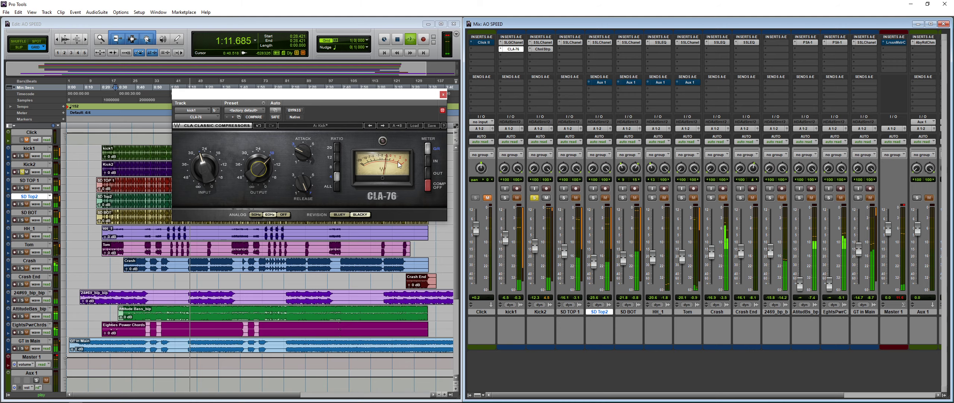
pyautogui.click(542, 51)
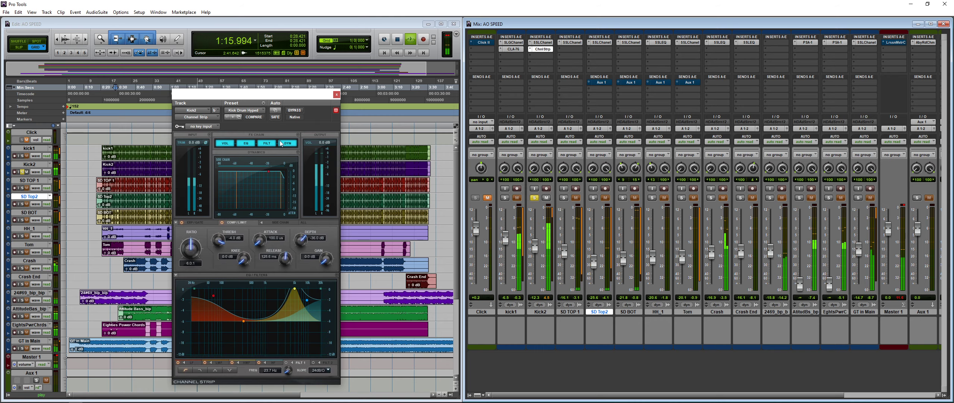
pyautogui.moveTo(257, 96); pyautogui.dragTo(292, 85)
pyautogui.click(329, 99)
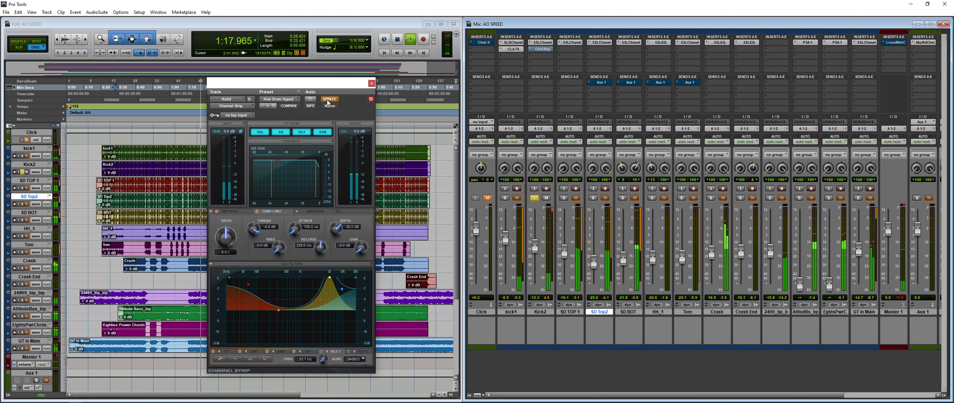
pyautogui.click(329, 99)
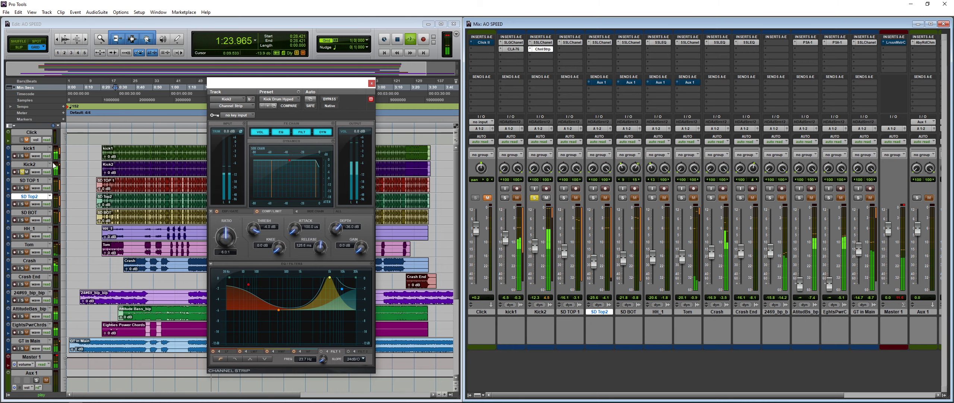
# Solo kick1 together with Kick2 and balance their two faders against each other.
pyautogui.click(505, 198)
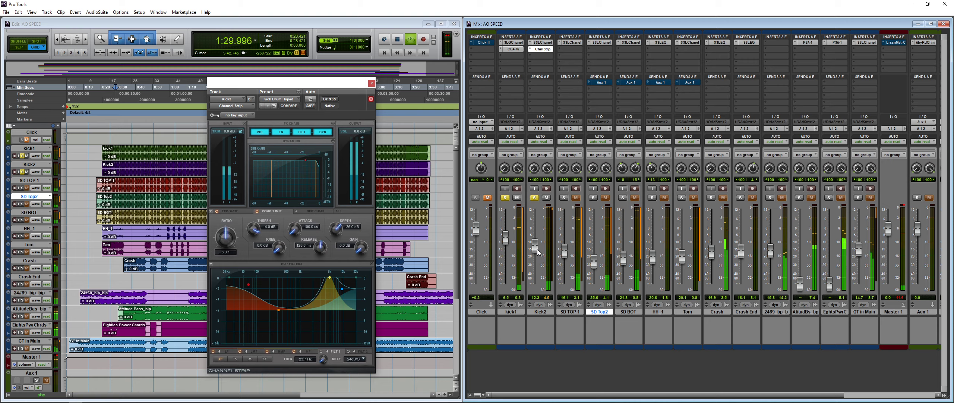
pyautogui.moveTo(538, 250); pyautogui.dragTo(507, 242)
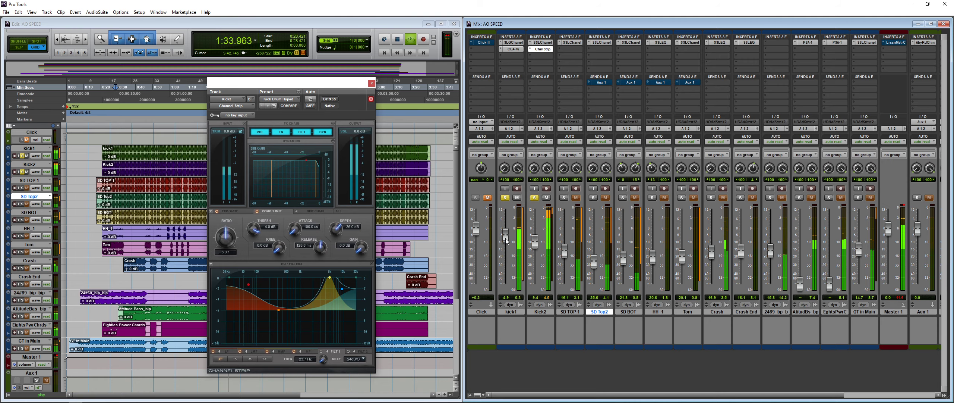
# Open the CLA-76 on kick1 again and check its settings and metering while both kicks play soloed.
pyautogui.click(514, 49)
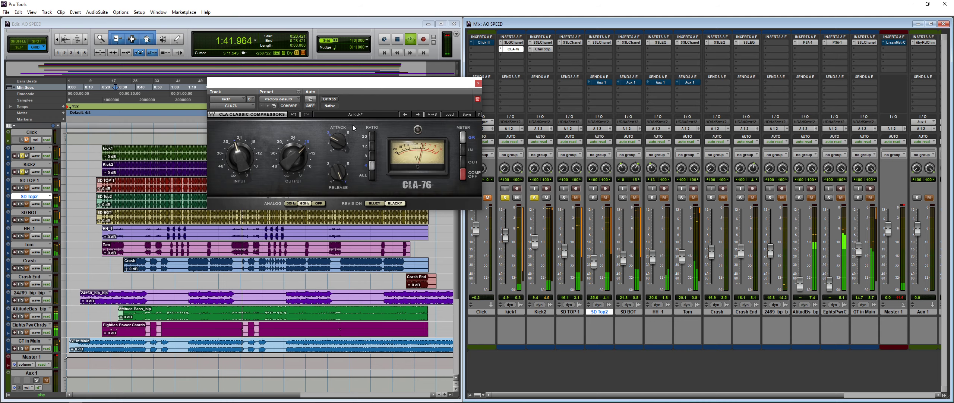
pyautogui.moveTo(313, 85); pyautogui.dragTo(246, 90)
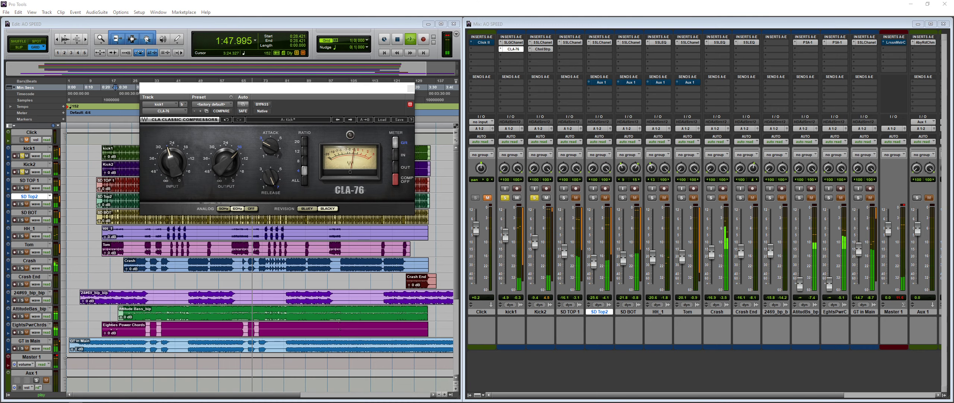
pyautogui.click(472, 185)
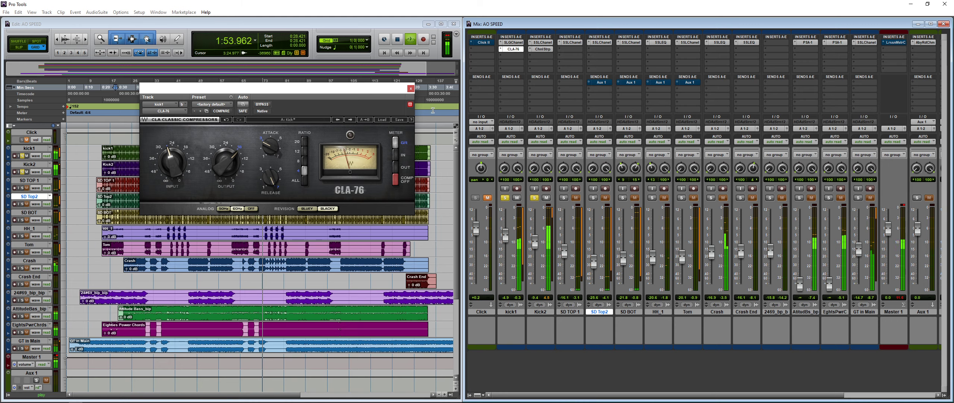
# Open the SSLGChannel on kick1, toggle the Kick2 solo to compare, and adjust the low-frequency EQ gain.
pyautogui.click(511, 43)
pyautogui.moveTo(215, 90); pyautogui.dragTo(367, 56)
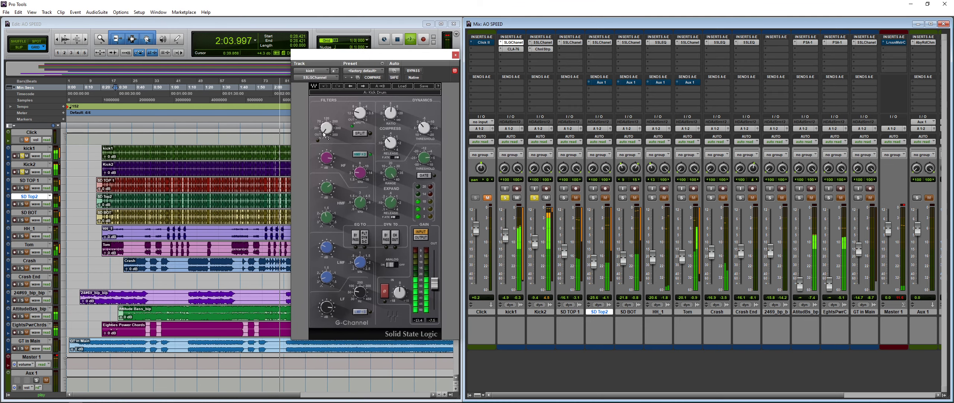
pyautogui.click(547, 198)
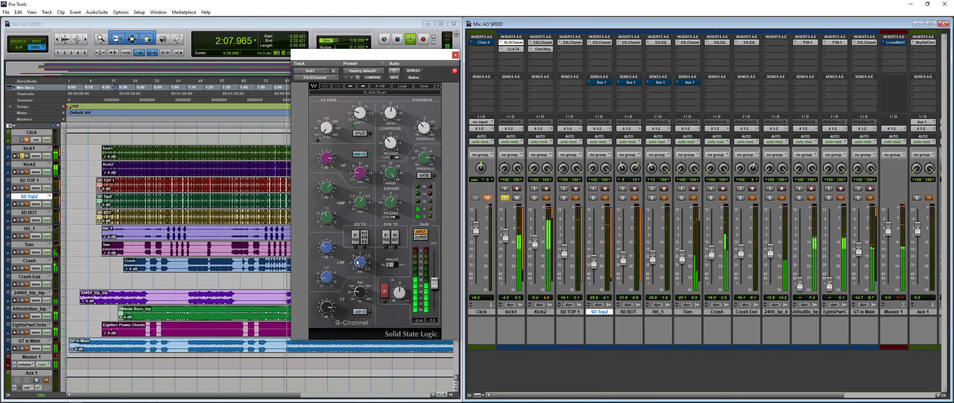
pyautogui.scroll(5, 360, 262)
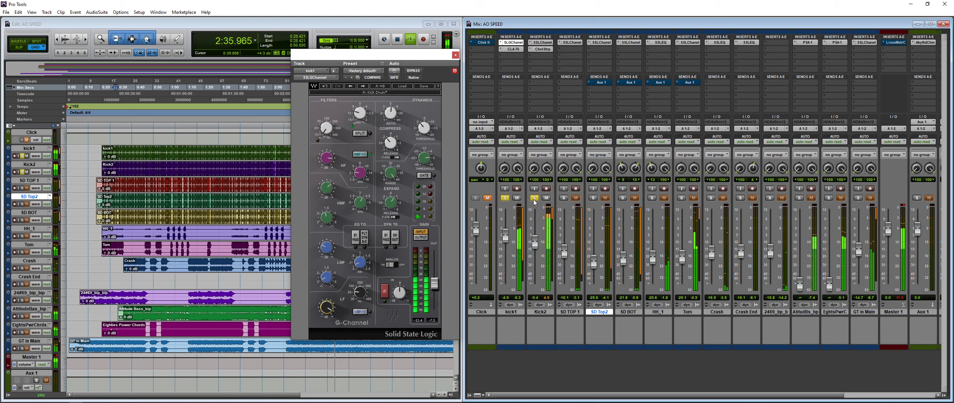
# Unsolo the kick tracks and lower the Kick2 fader slightly within the full mix.
pyautogui.click(505, 198)
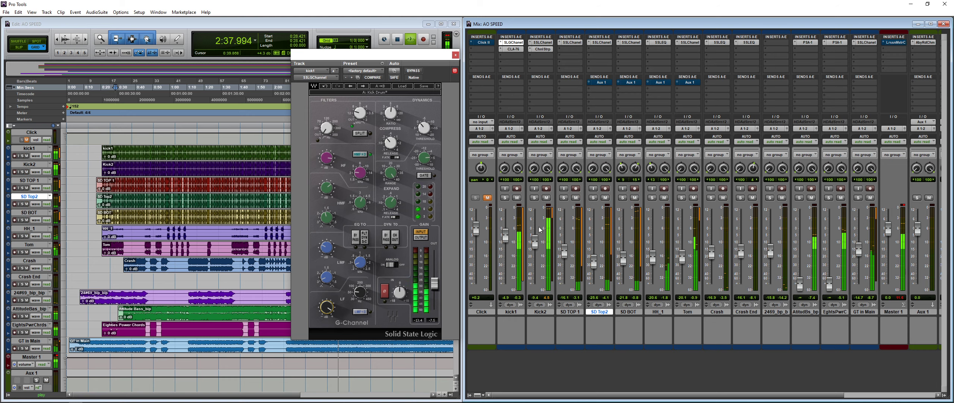
pyautogui.moveTo(537, 252); pyautogui.dragTo(538, 251)
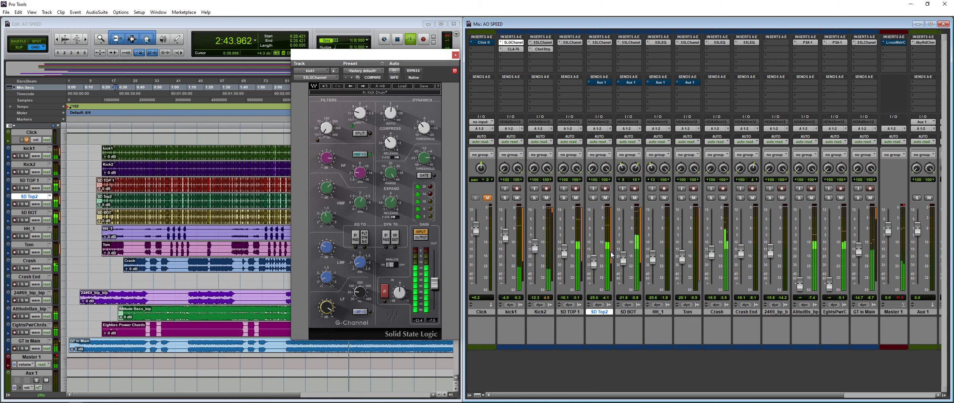
# Solo SD TOP 1, open its SSLEChannel and bypass the plug-in.
pyautogui.click(564, 198)
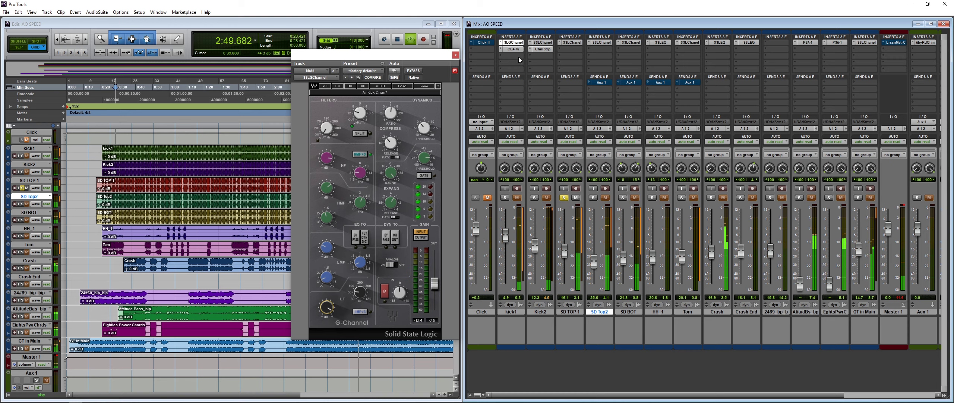
pyautogui.click(572, 42)
pyautogui.moveTo(400, 58); pyautogui.dragTo(332, 56)
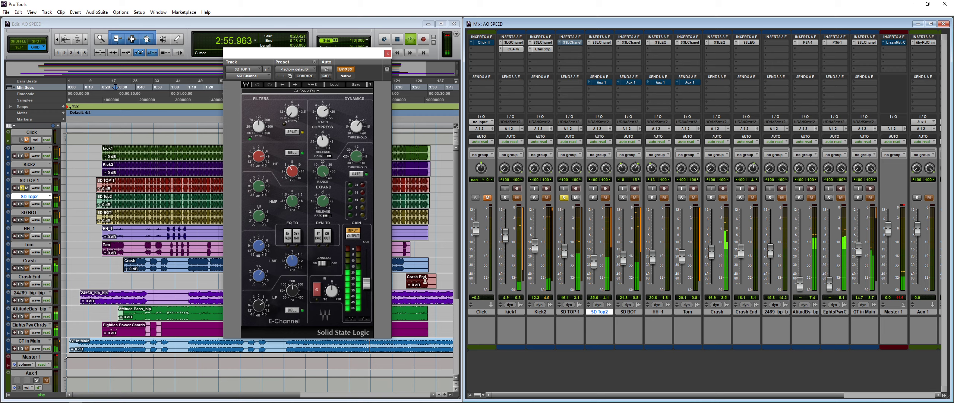
# Raise the SD TOP 1 fader and adjust the high-frequency EQ band in its SSLEChannel.
pyautogui.moveTo(563, 252); pyautogui.dragTo(563, 246)
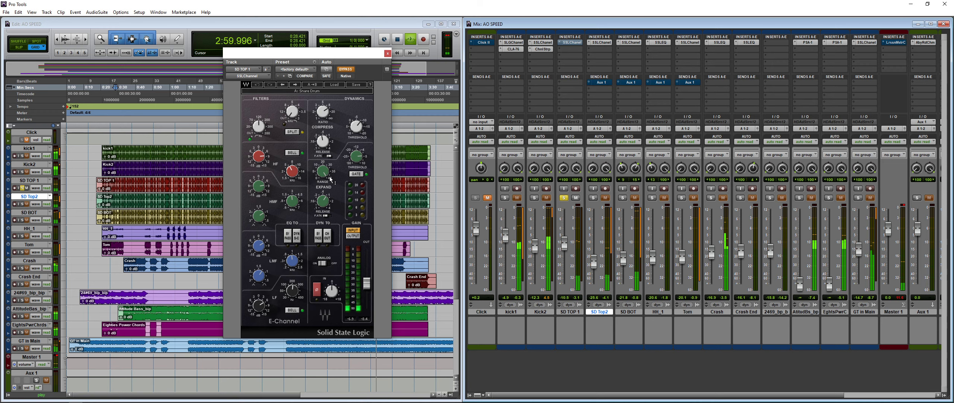
pyautogui.moveTo(293, 171); pyautogui.dragTo(258, 151)
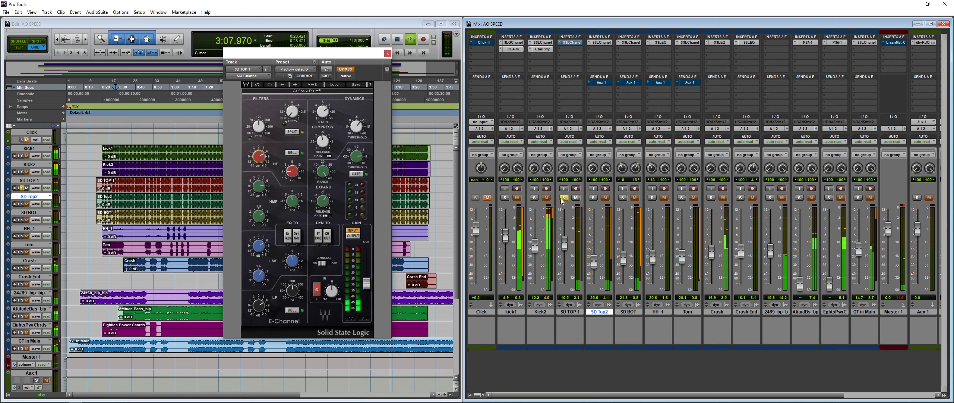
# Solo SD Top2 instead of SD TOP 1 and raise the SD Top2 fader to about -10 dB.
pyautogui.click(594, 198)
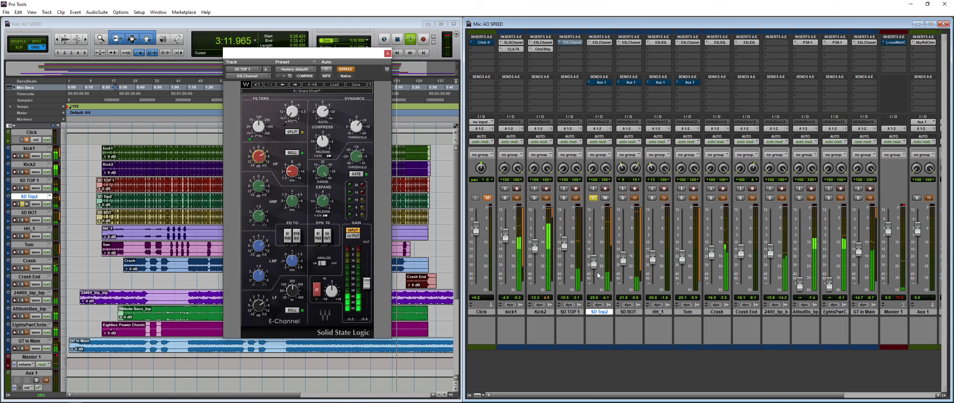
pyautogui.moveTo(595, 265); pyautogui.dragTo(604, 239)
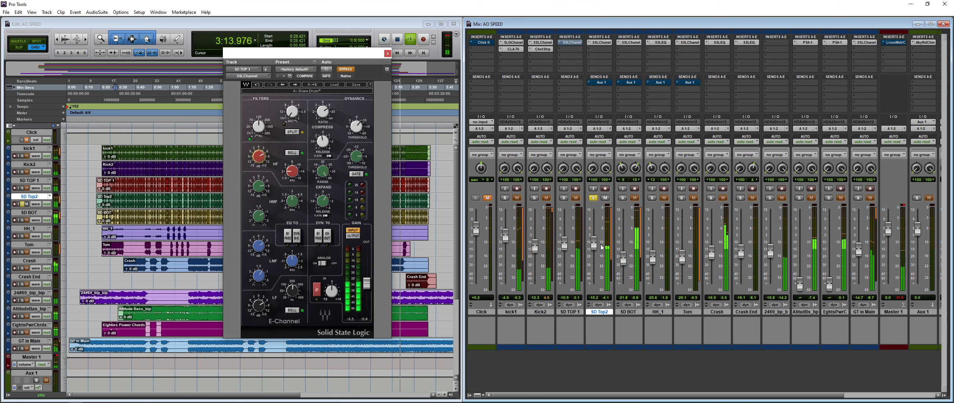
# Open the SSLEChannel on SD Top2 and adjust its high-frequency EQ band, keeping the bell setting off.
pyautogui.click(601, 42)
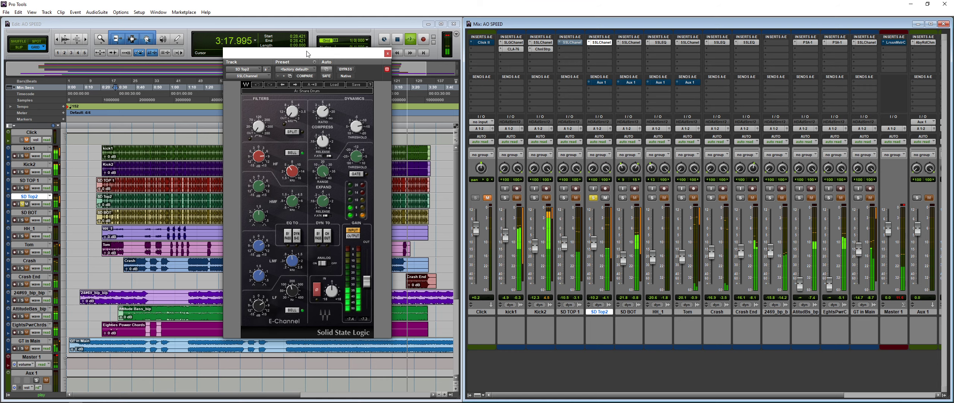
pyautogui.moveTo(291, 170); pyautogui.dragTo(292, 155)
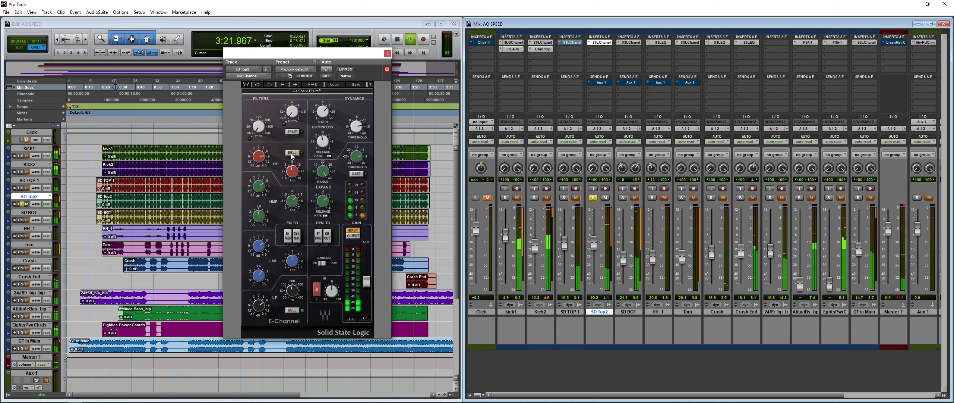
pyautogui.click(292, 154)
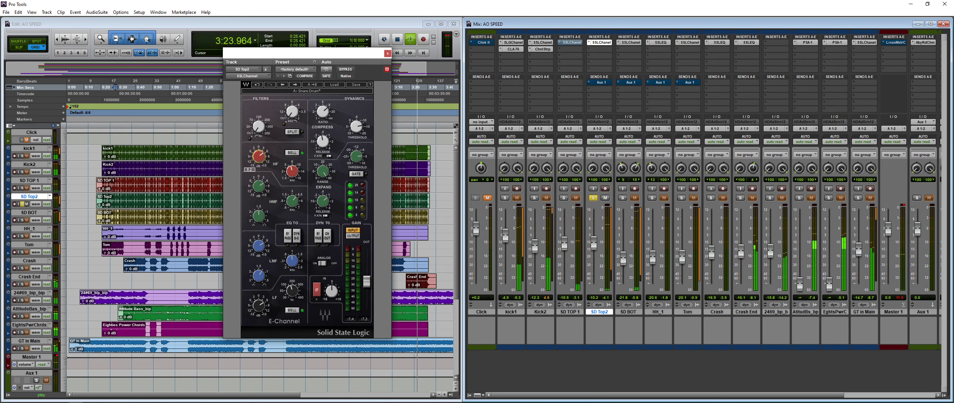
pyautogui.moveTo(291, 172); pyautogui.dragTo(292, 170)
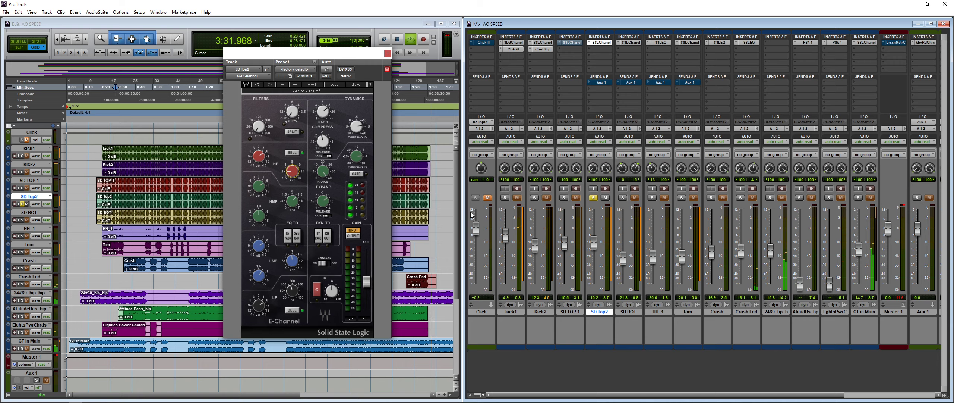
# Play from about 1:03, un-bypass the SSLEChannel on SD TOP 1, solo the track alongside SD Top2 and raise its fader to about -8.4 dB.
pyautogui.click(175, 130)
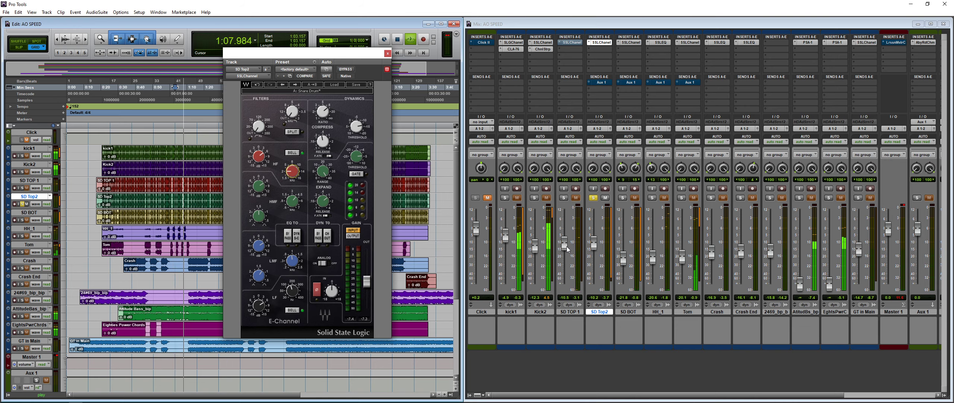
pyautogui.click(595, 82)
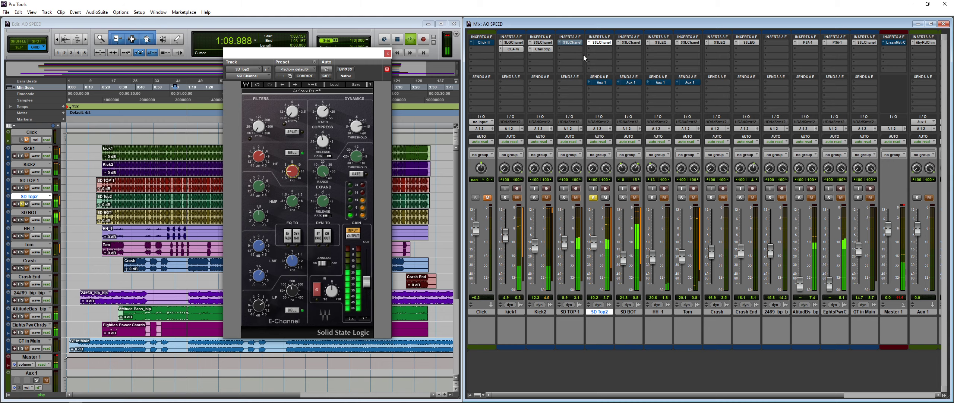
pyautogui.click(570, 42)
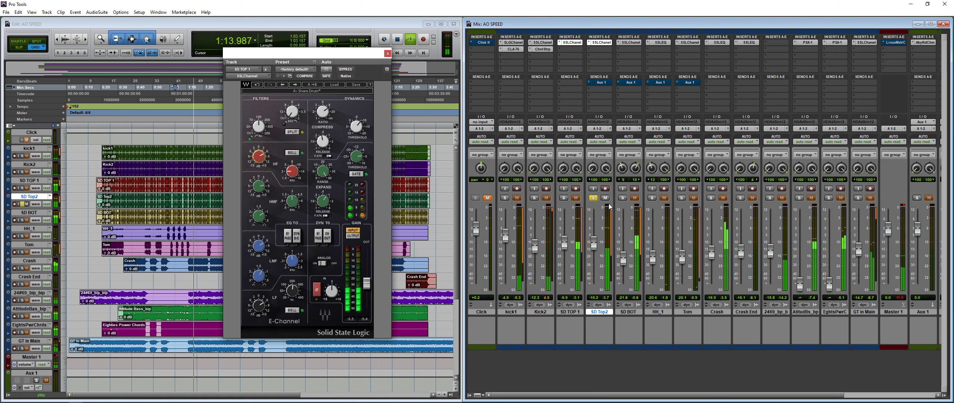
pyautogui.click(564, 198)
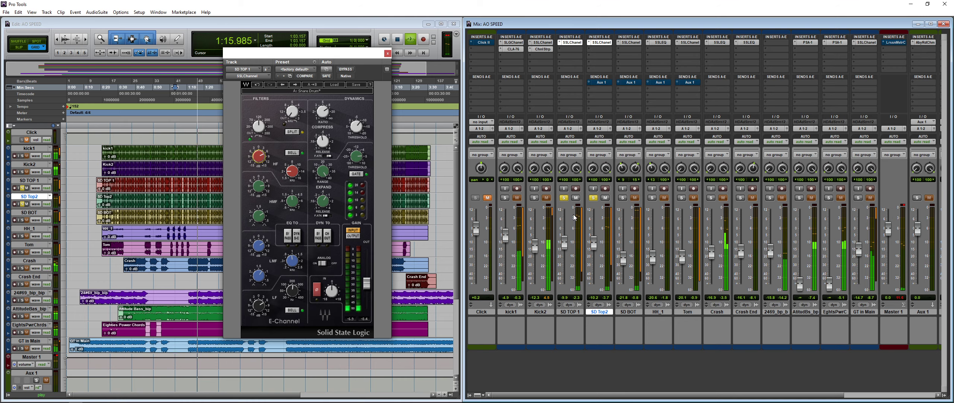
pyautogui.moveTo(562, 254); pyautogui.dragTo(563, 244)
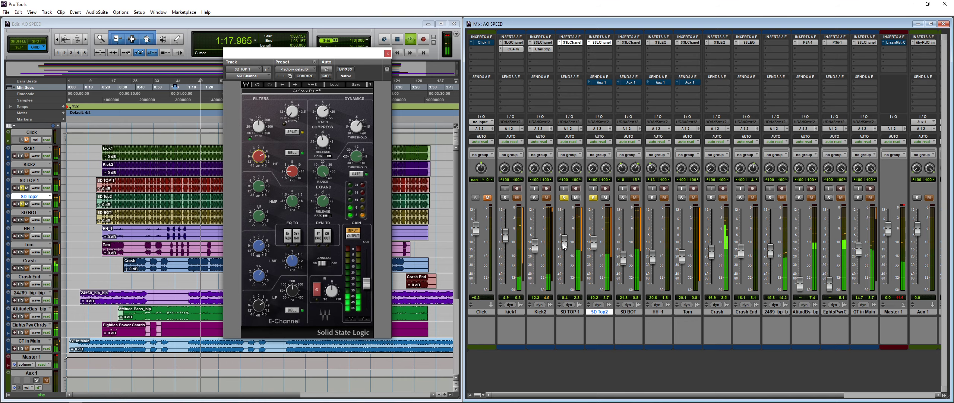
# Solo SD BOT instead of SD TOP 1 and SD Top2 and raise the SD BOT fader to about -12 dB.
pyautogui.click(622, 198)
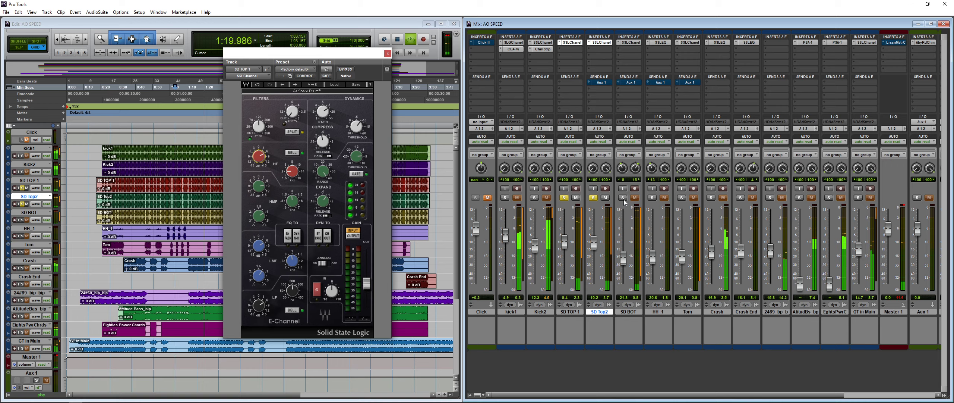
pyautogui.click(594, 198)
pyautogui.click(564, 198)
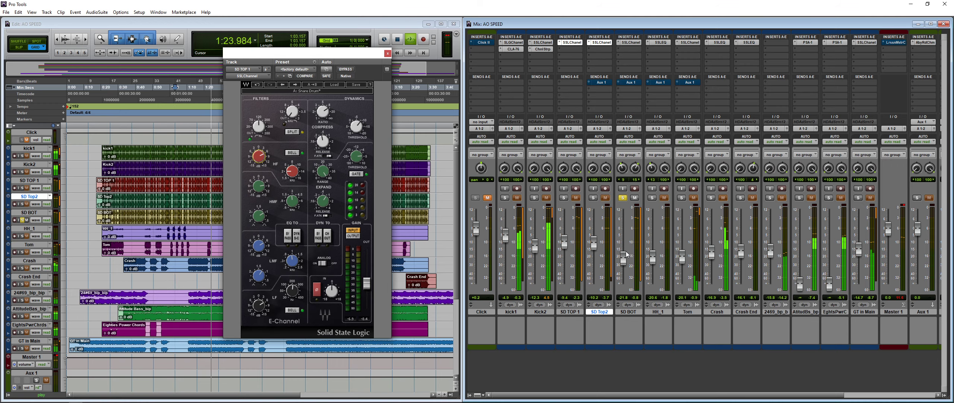
pyautogui.moveTo(625, 261); pyautogui.dragTo(625, 252)
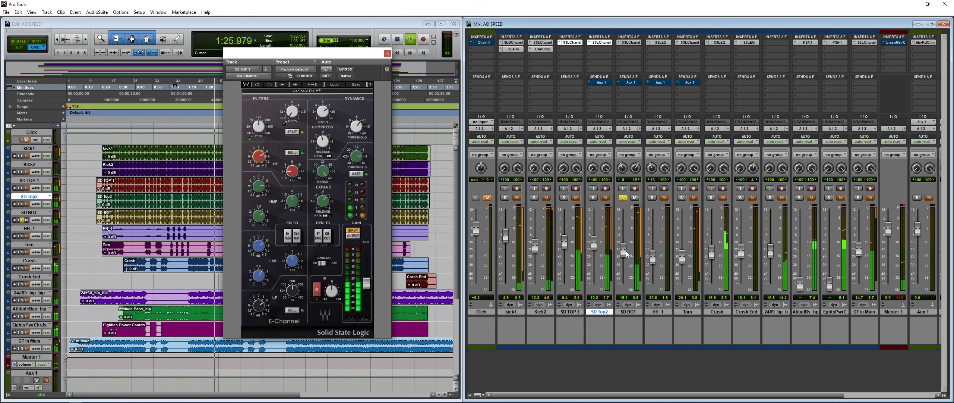
# Adjust the low-frequency EQ band in the SSLEChannel on SD BOT and unsolo the track.
pyautogui.click(630, 42)
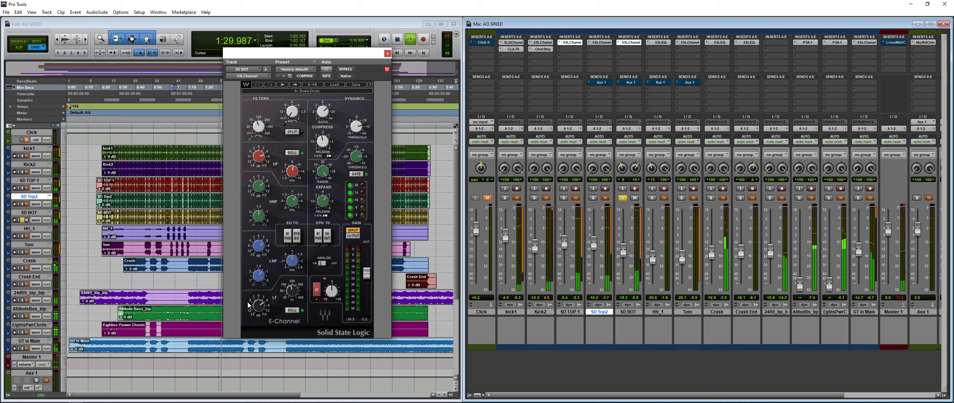
pyautogui.moveTo(258, 305); pyautogui.dragTo(259, 297)
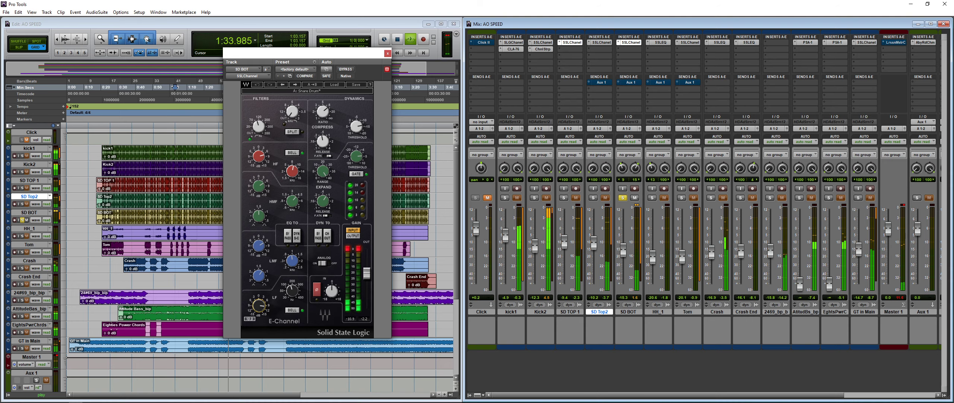
pyautogui.moveTo(292, 290); pyautogui.dragTo(302, 296)
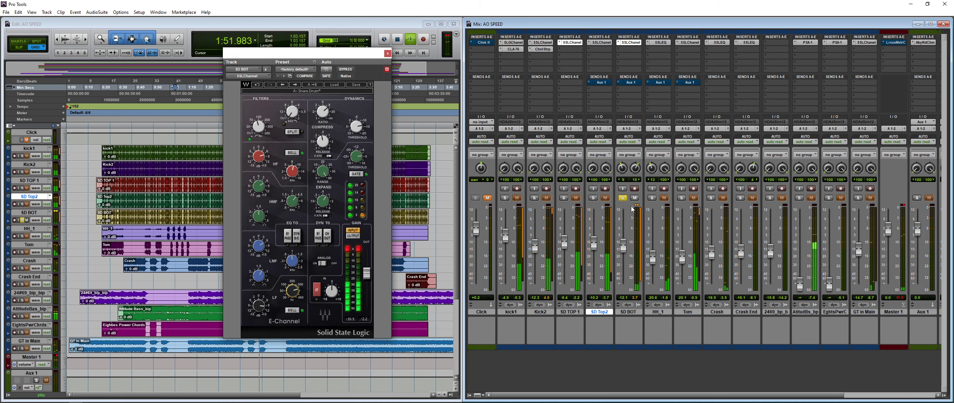
pyautogui.click(623, 197)
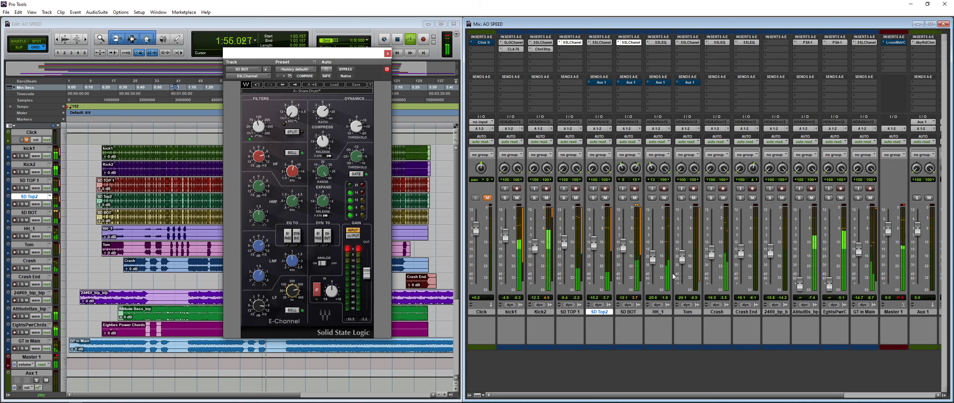
# Compare the Crash track's G-EQ with and without bypass and set the Crash and Crash End faders to about -9.7 dB.
pyautogui.moveTo(714, 257); pyautogui.dragTo(715, 252)
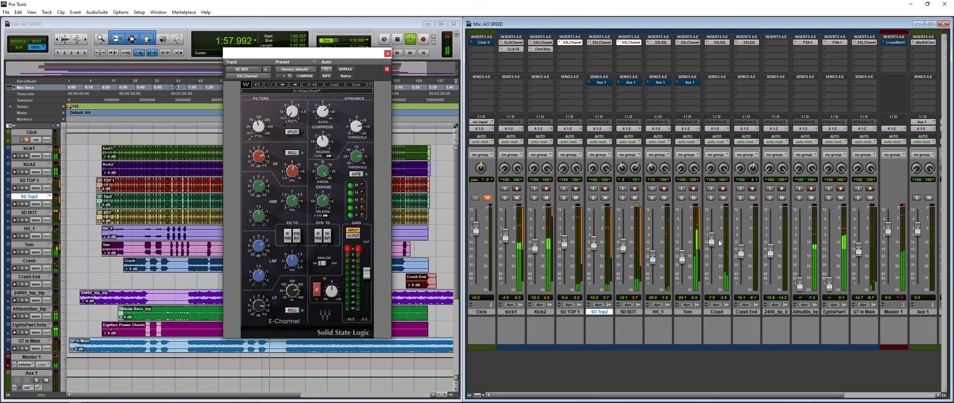
pyautogui.click(720, 44)
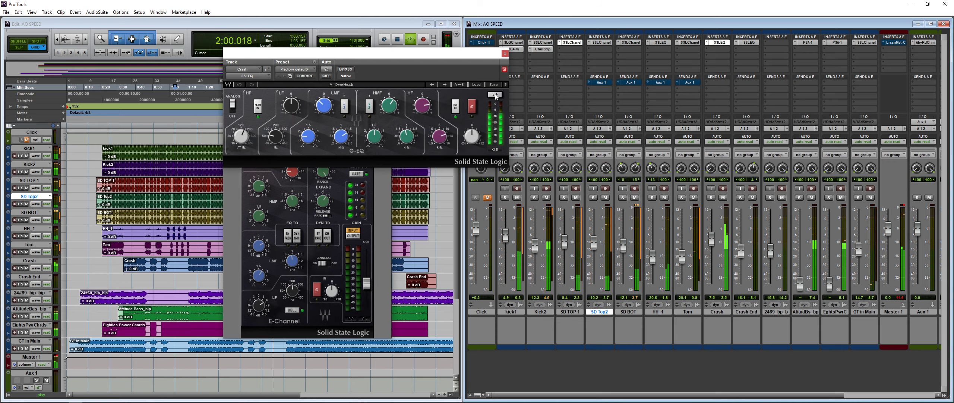
pyautogui.click(347, 69)
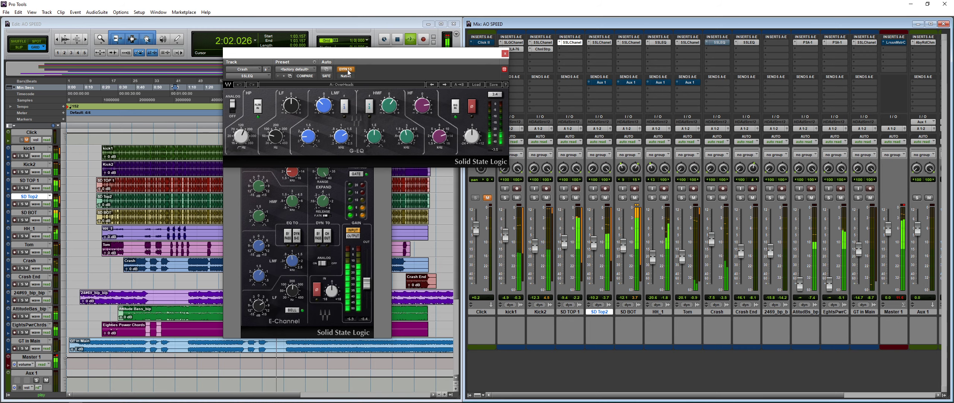
pyautogui.click(347, 70)
pyautogui.click(471, 113)
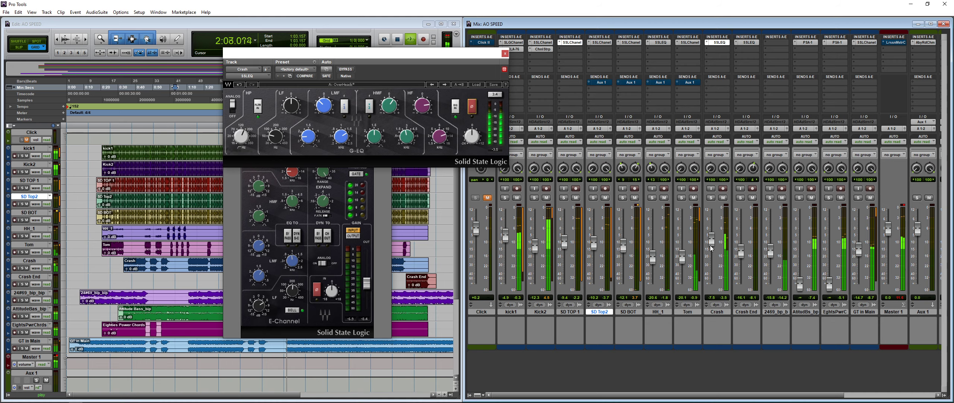
pyautogui.moveTo(742, 255); pyautogui.dragTo(715, 249)
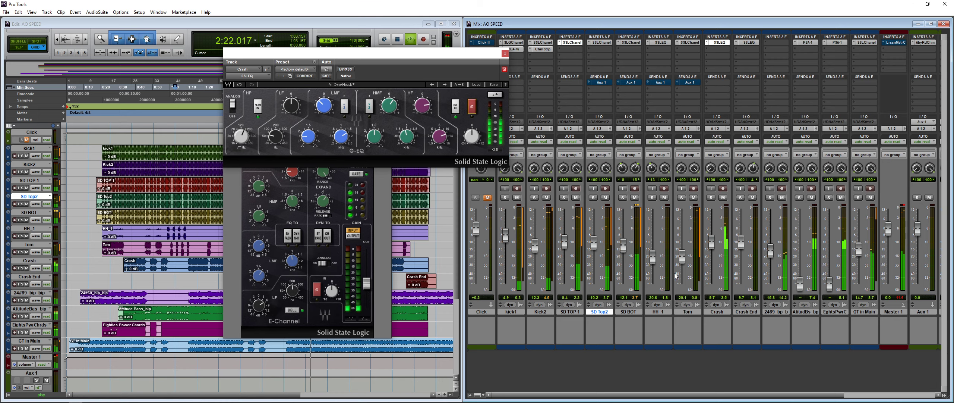
# Raise the Tom fader to about -8.1 dB, increase the output gain in its SSLEChannel and close the open plug-in windows.
pyautogui.moveTo(682, 256); pyautogui.dragTo(683, 241)
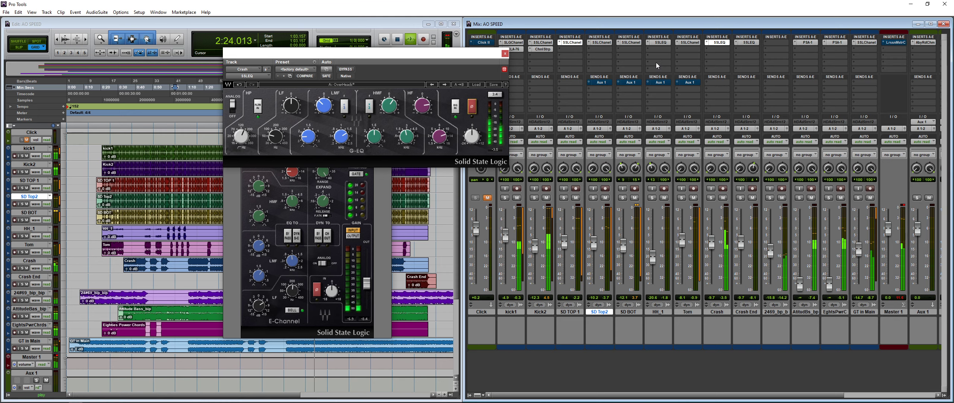
pyautogui.click(690, 42)
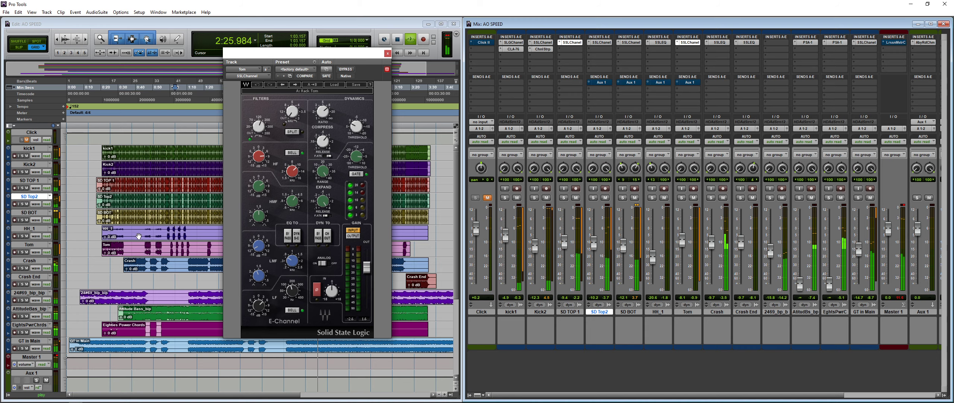
pyautogui.moveTo(312, 55); pyautogui.dragTo(321, 57)
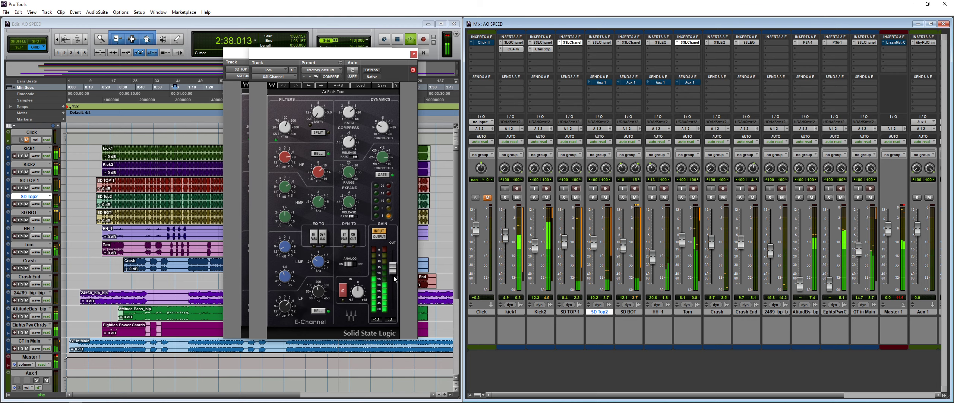
pyautogui.moveTo(393, 268); pyautogui.dragTo(393, 263)
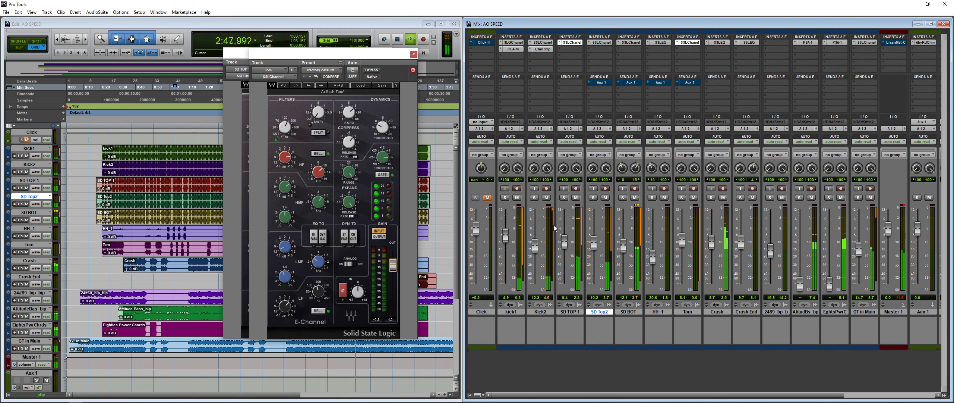
pyautogui.click(413, 54)
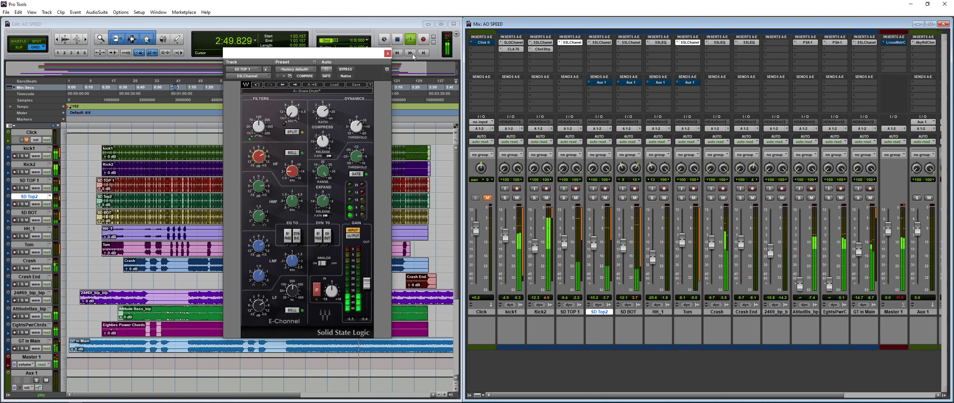
pyautogui.hotkey('ctrl', 'w')
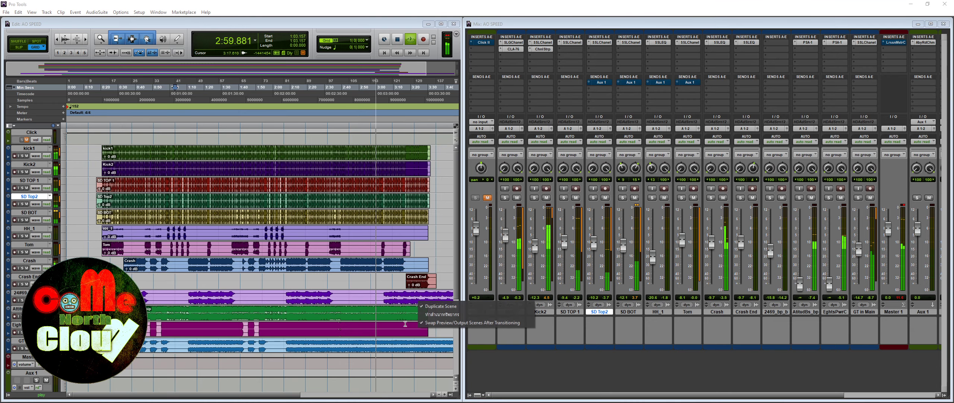
# Restart playback from about 0:34.7, raise the Kick2 and SD Top2 faders and lower the SD TOP 1 fader to about -10.7 dB.
pyautogui.click(569, 377)
pyautogui.press('space')
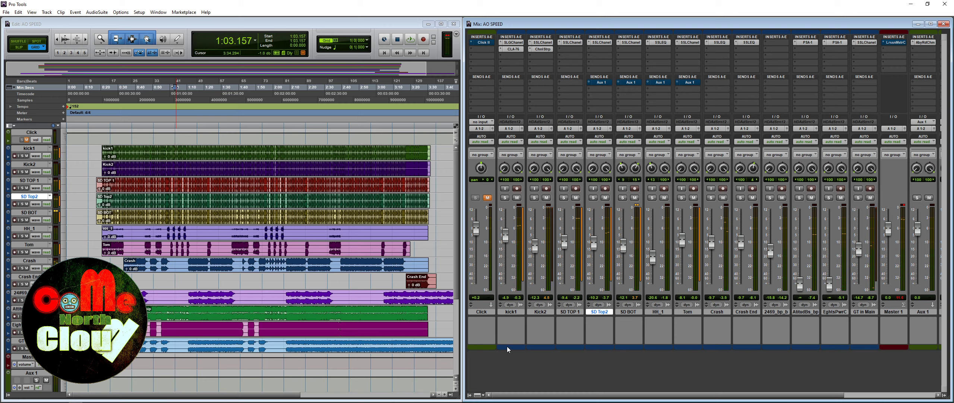
pyautogui.click(126, 139)
pyautogui.press('space')
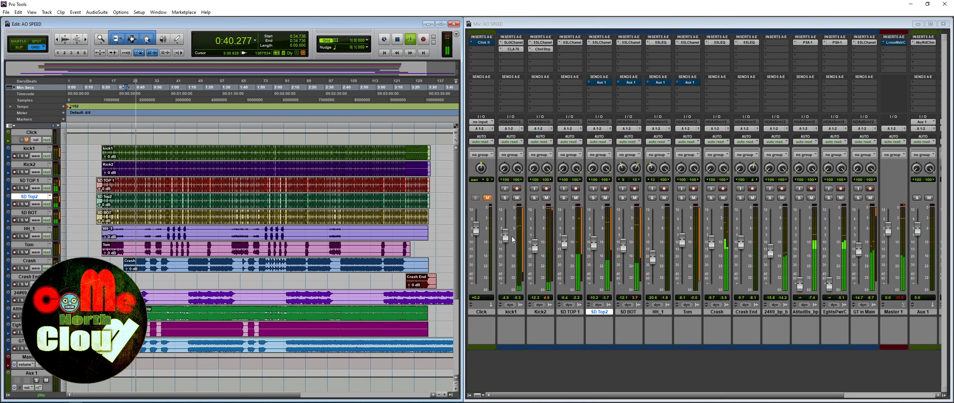
pyautogui.click(549, 256)
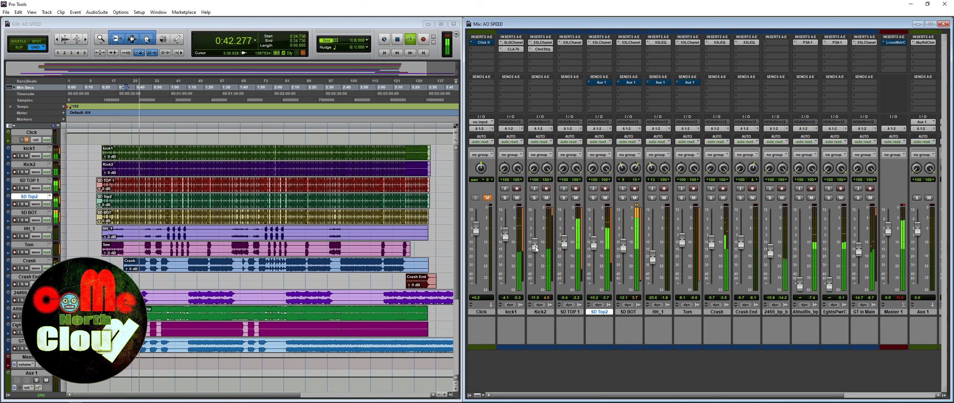
pyautogui.moveTo(569, 244); pyautogui.dragTo(597, 237)
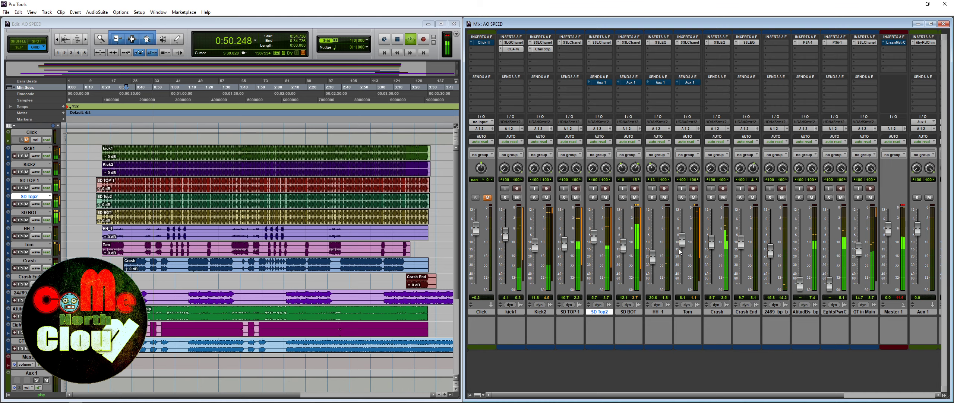
# Check the Tom's SSLEChannel, set the Tom fader to about -4.6 dB and raise the HH_1 fader to about -13.7 dB.
pyautogui.moveTo(682, 242); pyautogui.dragTo(682, 235)
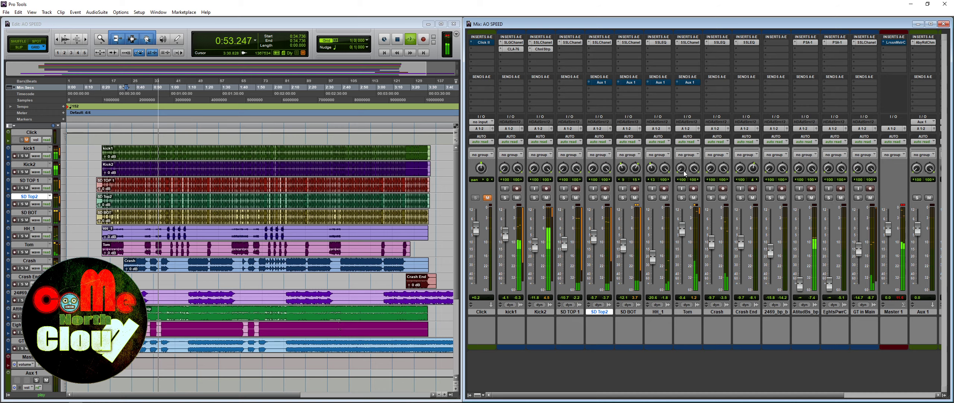
pyautogui.click(689, 43)
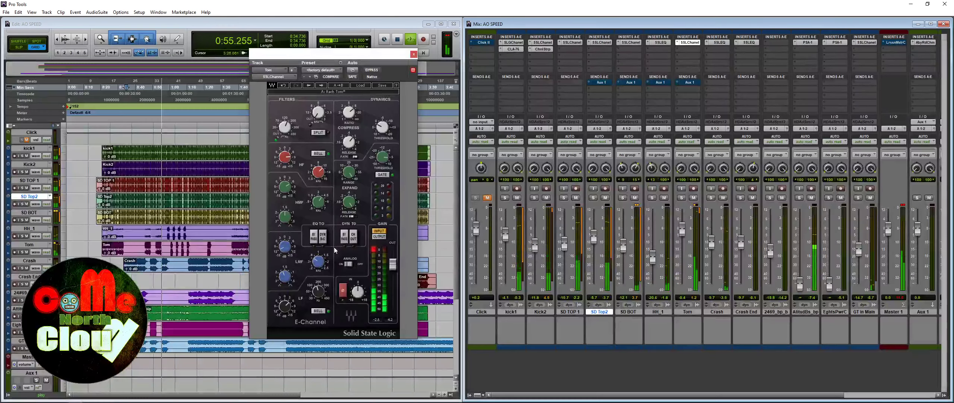
pyautogui.click(419, 51)
pyautogui.moveTo(687, 234); pyautogui.dragTo(659, 252)
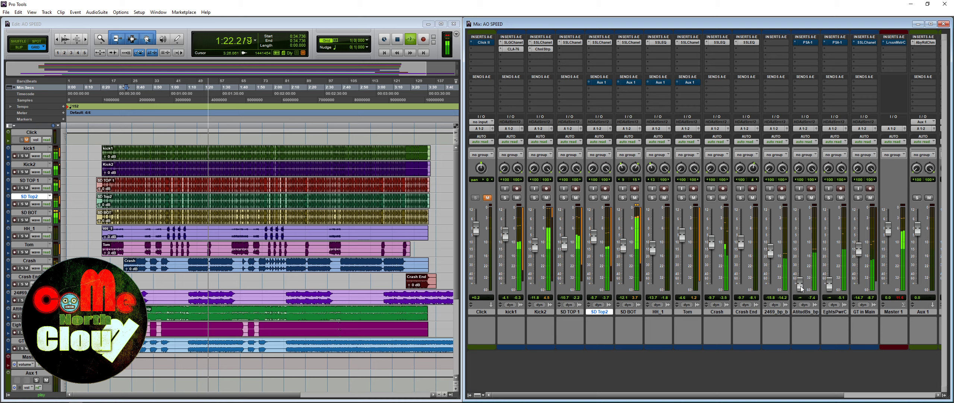
# Solo the Attitude Bass track and raise its fader to about -1.4 dB.
pyautogui.click(800, 198)
pyautogui.moveTo(800, 284); pyautogui.dragTo(804, 233)
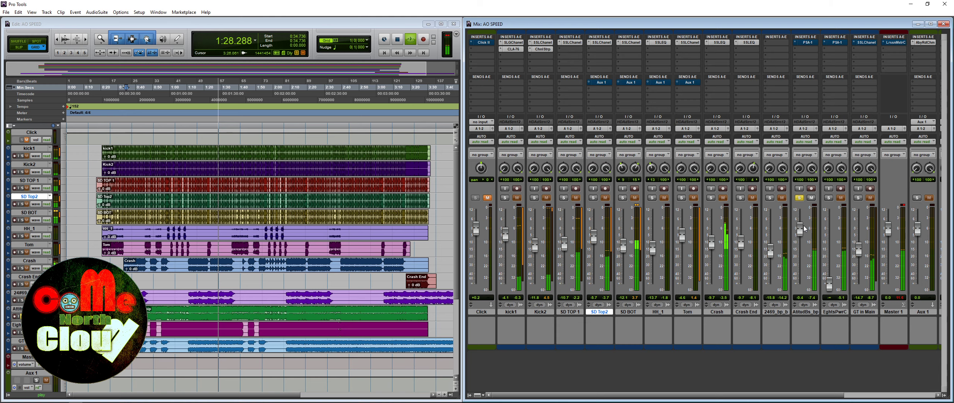
pyautogui.moveTo(803, 227); pyautogui.dragTo(804, 236)
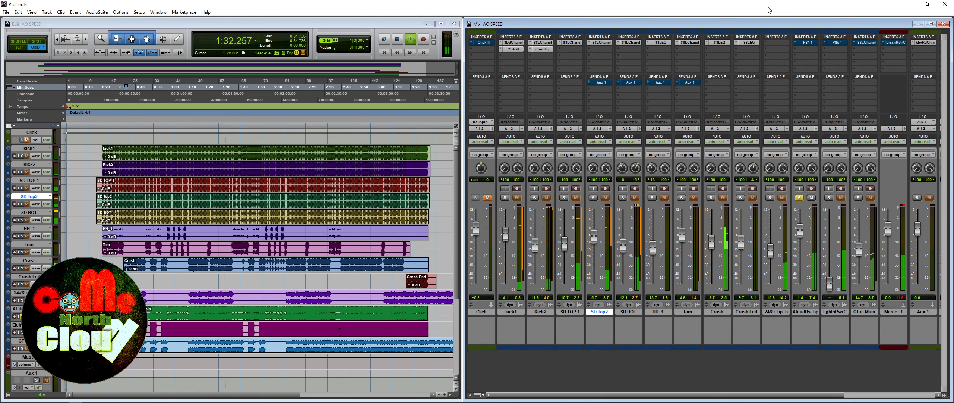
# Take the SansAmp PSA-1 on the Attitude Bass track out of bypass, unsolo the track and set its fader to about -4.6 dB.
pyautogui.click(808, 43)
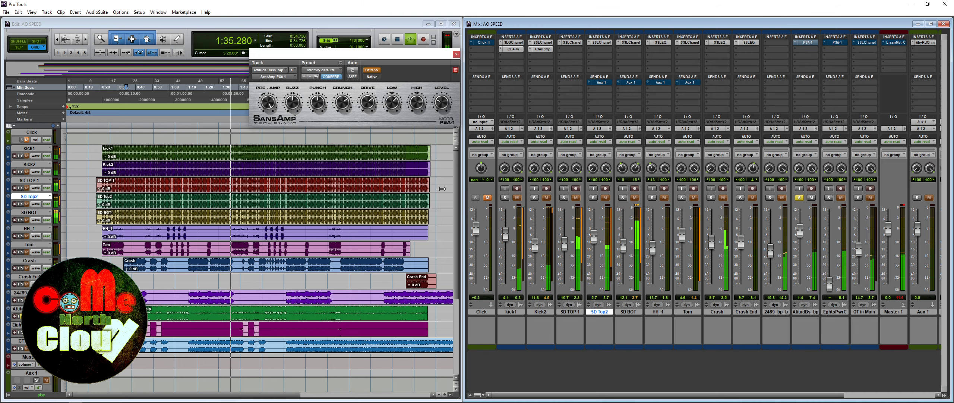
pyautogui.click(371, 70)
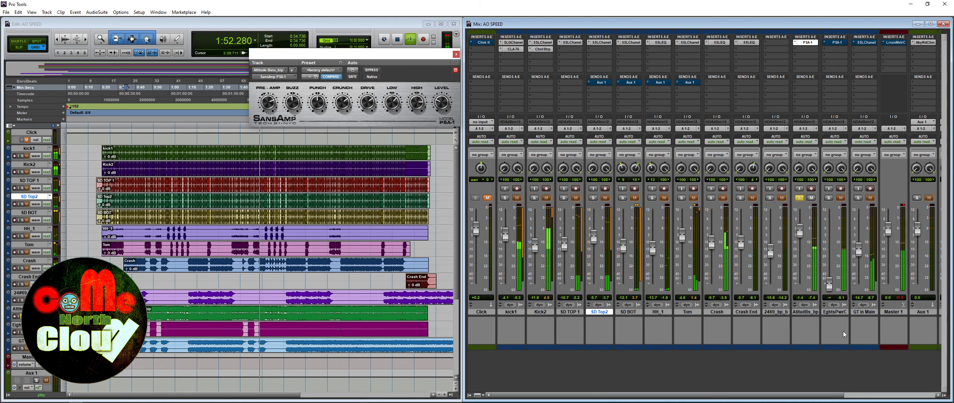
pyautogui.click(800, 197)
pyautogui.moveTo(798, 246); pyautogui.dragTo(801, 237)
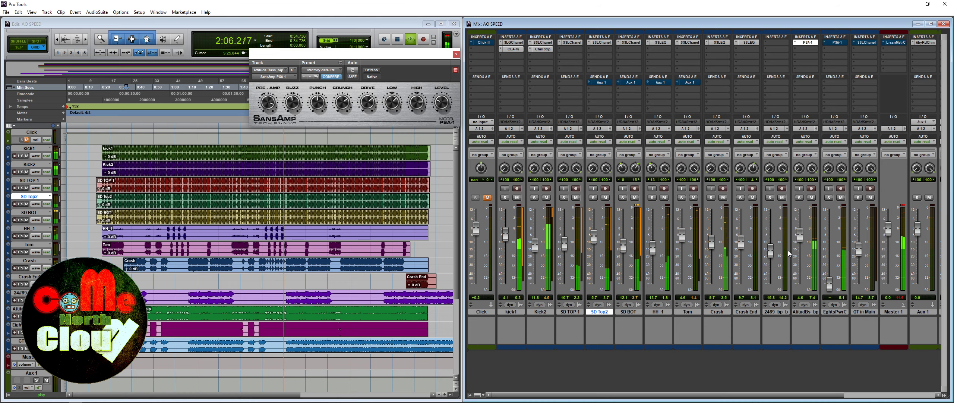
# Raise the Eighties Power Chords fader, open that track's SansAmp PSA-1 and fine-tune the fader against the mix.
pyautogui.moveTo(833, 286); pyautogui.dragTo(833, 243)
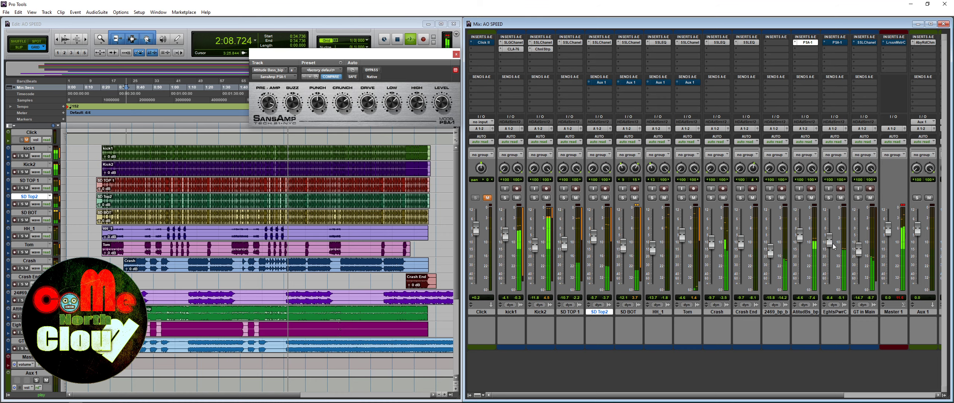
pyautogui.click(836, 43)
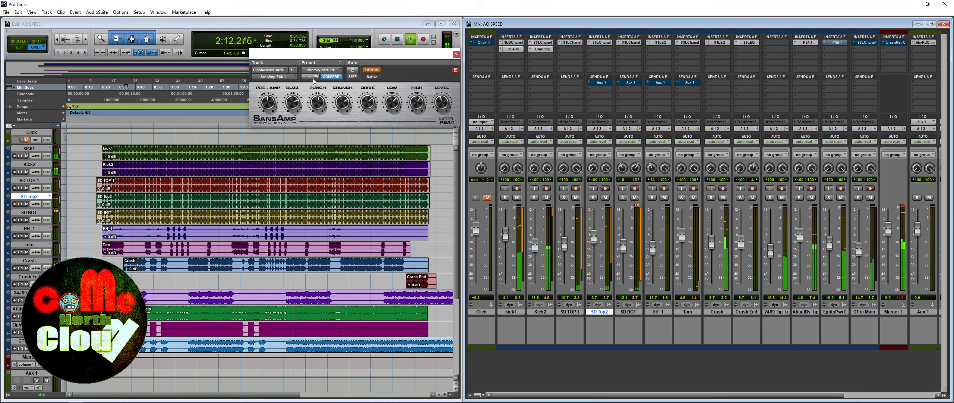
pyautogui.moveTo(315, 54); pyautogui.dragTo(460, 67)
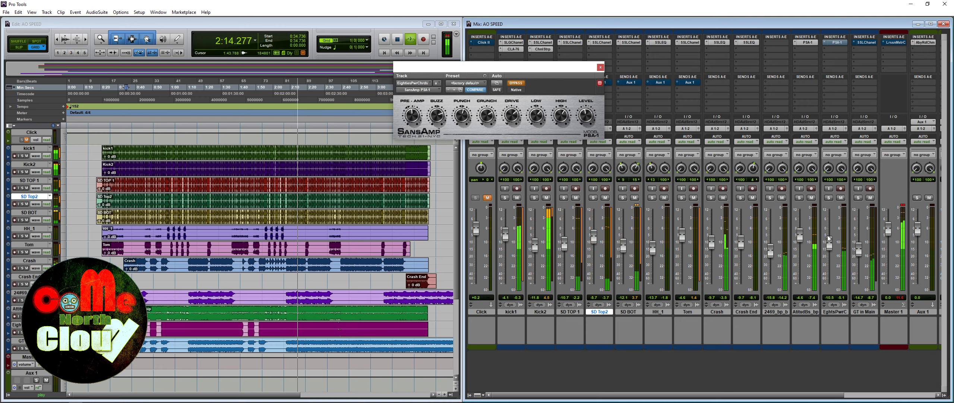
pyautogui.moveTo(832, 248); pyautogui.dragTo(832, 254)
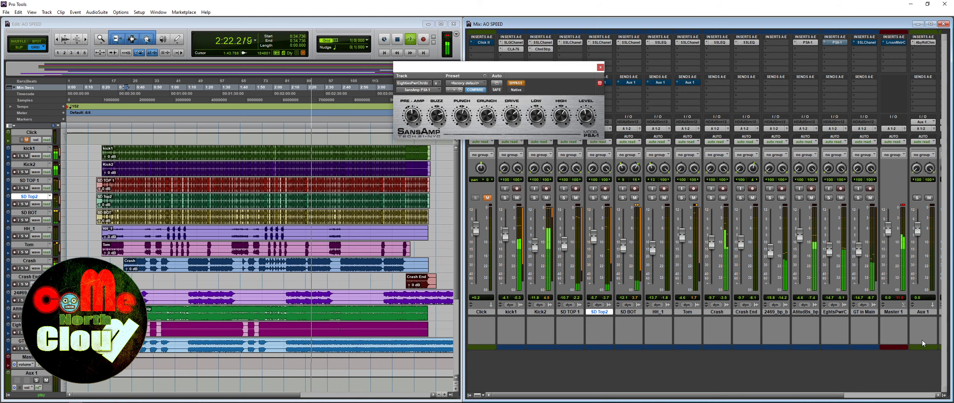
# Solo the Eighties Power Chords track, take its SansAmp PSA-1 out of bypass, unsolo it and trim its fader slightly.
pyautogui.click(828, 198)
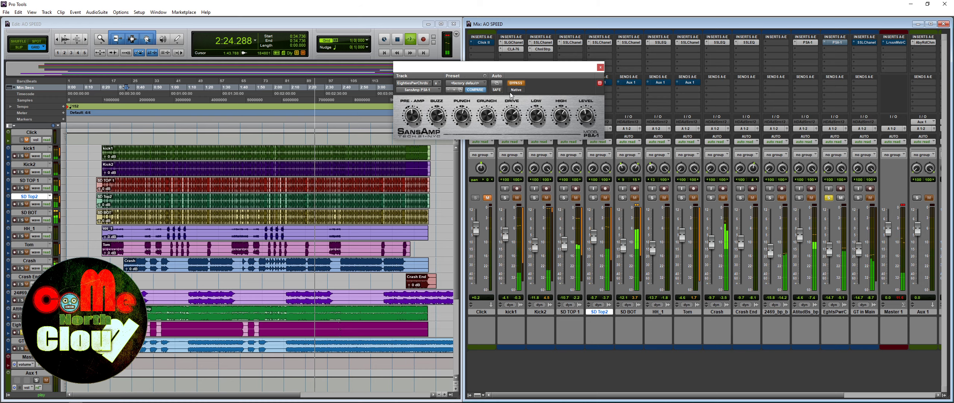
pyautogui.click(515, 83)
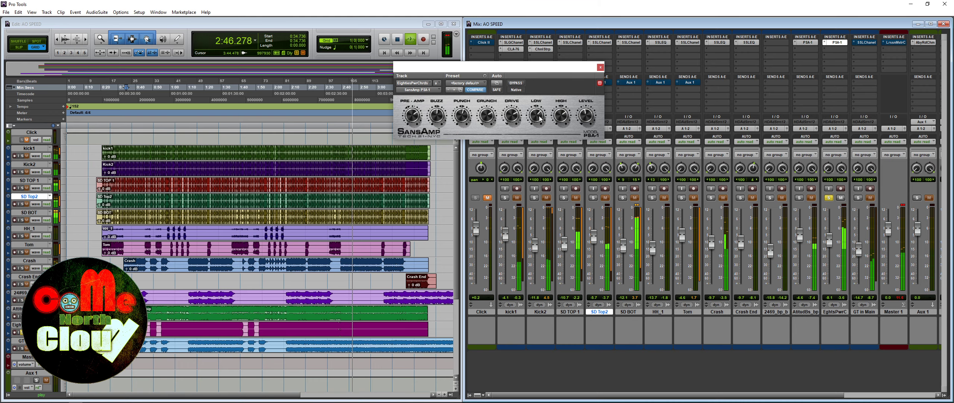
pyautogui.click(829, 198)
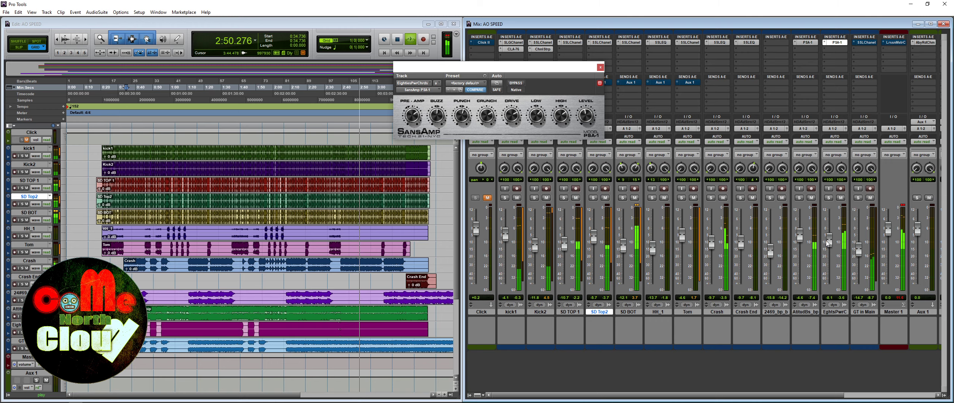
pyautogui.moveTo(831, 243); pyautogui.dragTo(831, 246)
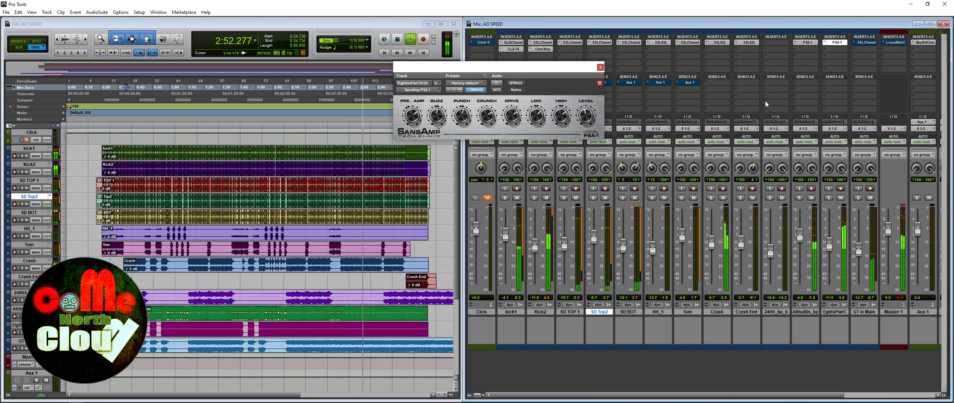
# Check the Attitude Bass track's SansAmp PSA-1 and raise the GT in Main fader to about +0.2 dB.
pyautogui.click(807, 42)
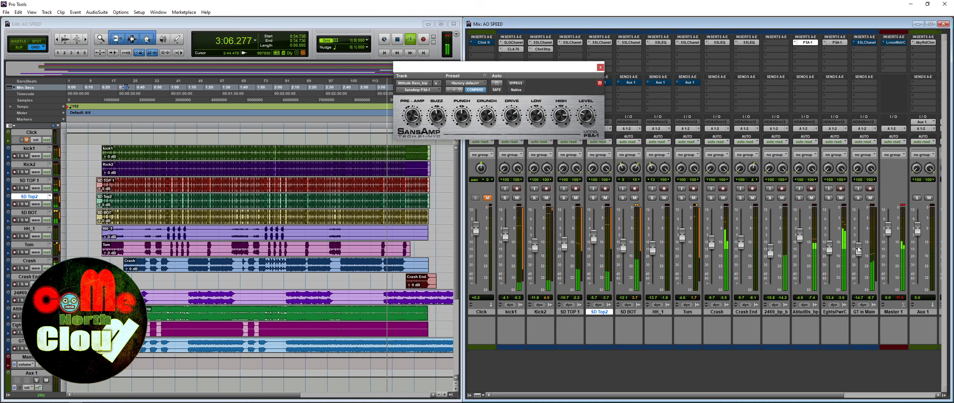
pyautogui.moveTo(860, 249); pyautogui.dragTo(868, 225)
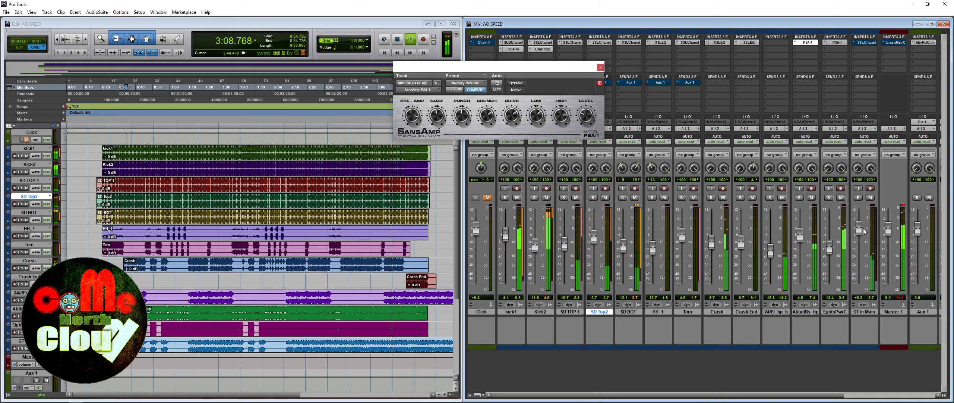
pyautogui.click(600, 68)
# Solo GT in Main, take its SSLChannel out of bypass, adjust the HF and HMF equalizer bands and unsolo the track.
pyautogui.click(859, 198)
pyautogui.click(865, 42)
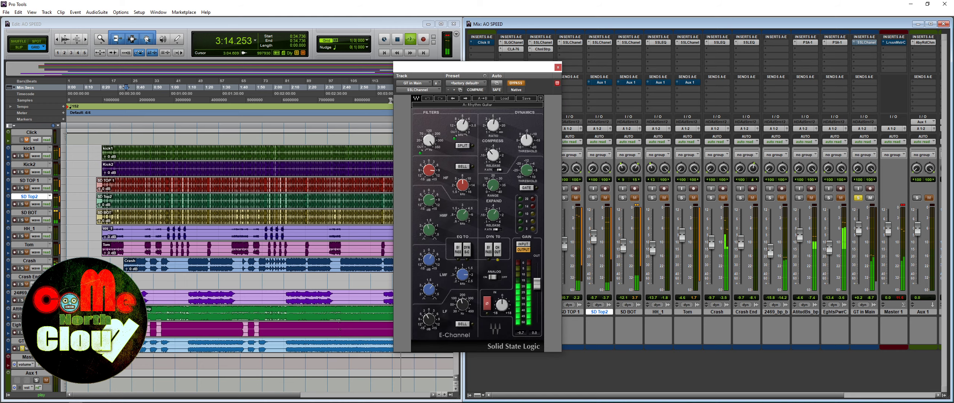
pyautogui.click(521, 84)
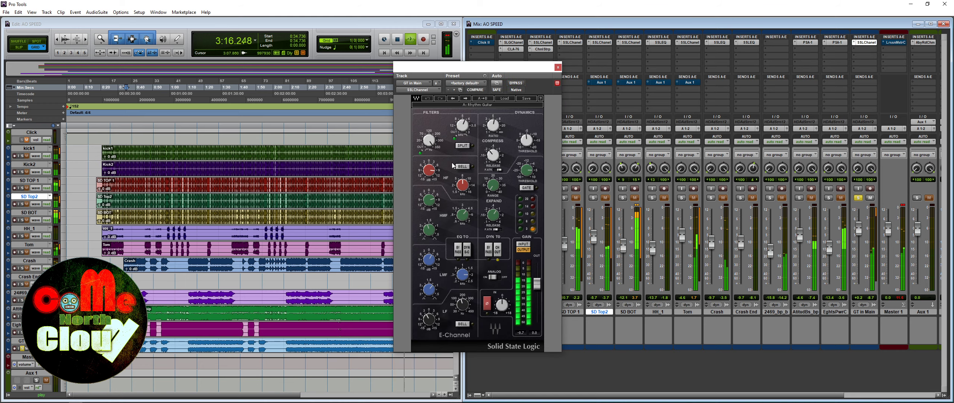
pyautogui.moveTo(462, 184); pyautogui.dragTo(430, 157)
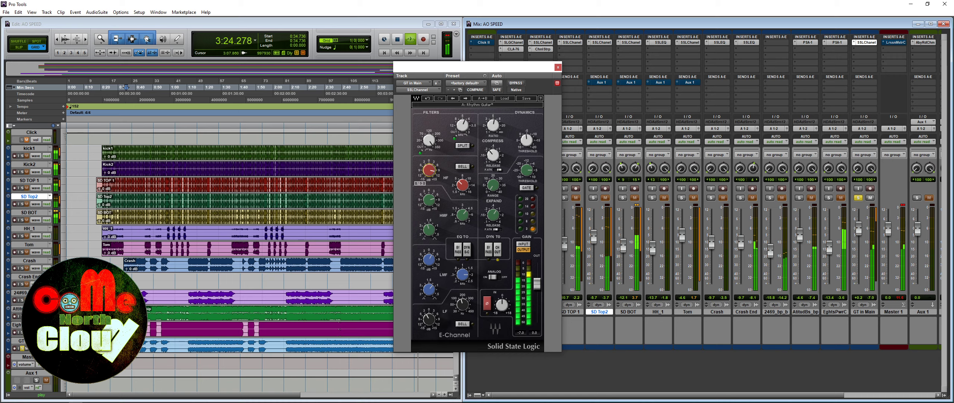
pyautogui.click(423, 232)
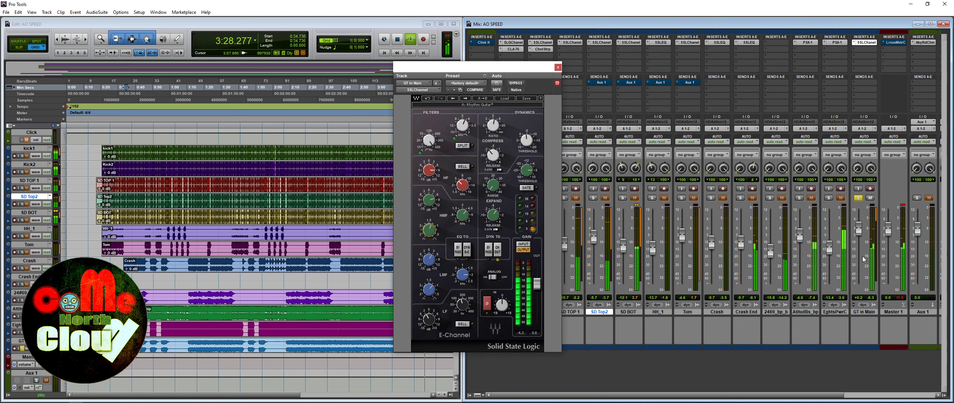
pyautogui.click(858, 198)
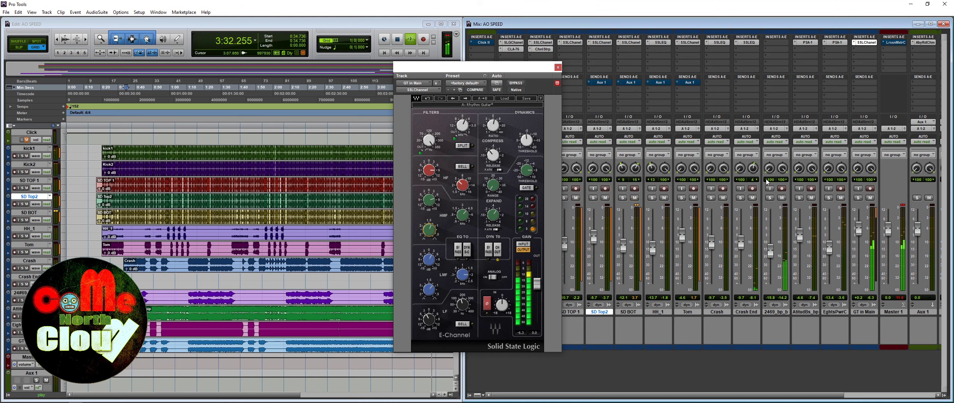
# Restart playback from about 0:15.8, fine-tune the GT in Main fader and close its SSLChannel.
pyautogui.press('space')
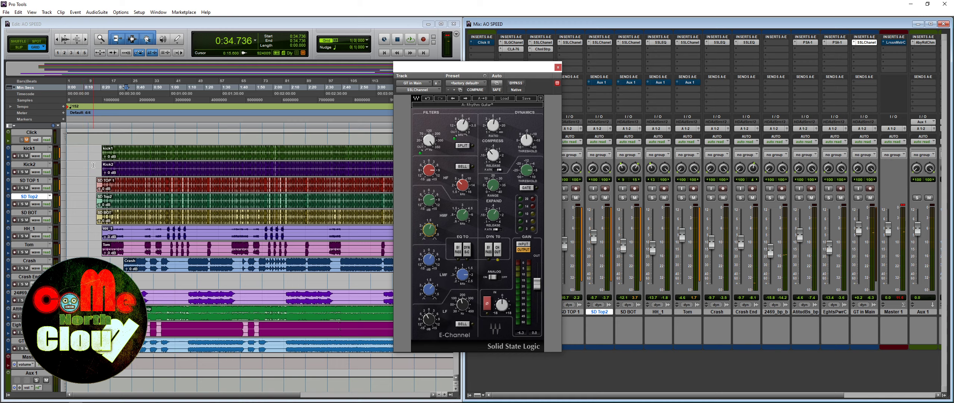
pyautogui.click(93, 165)
pyautogui.press('space')
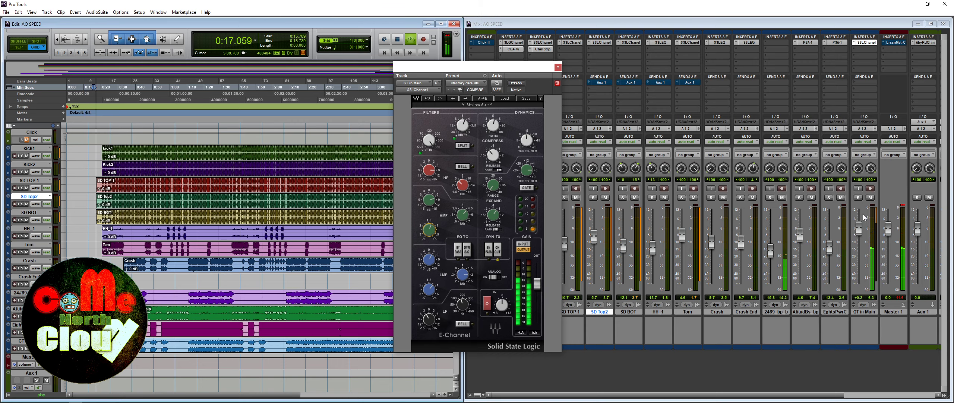
pyautogui.moveTo(860, 229); pyautogui.dragTo(863, 228)
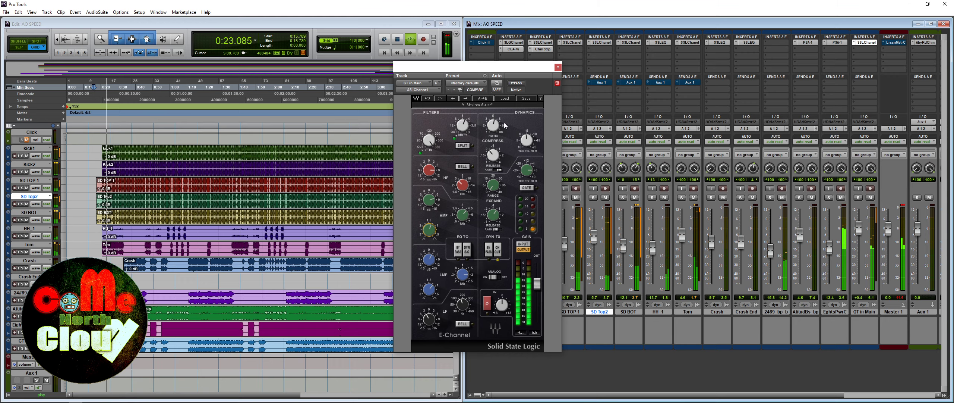
pyautogui.click(558, 67)
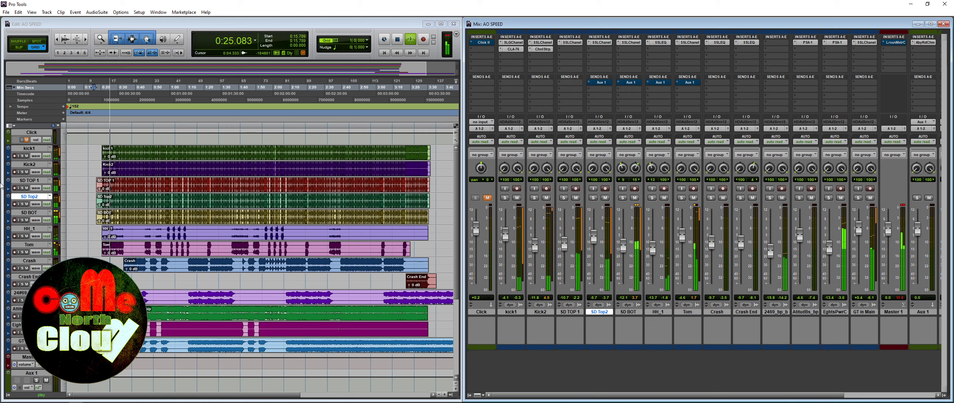
# Loop about 12.6 seconds from 0:06.315, solo the 24#69_bip_bip track and raise its fader to about -0.6 dB.
pyautogui.press('space')
pyautogui.click(78, 179)
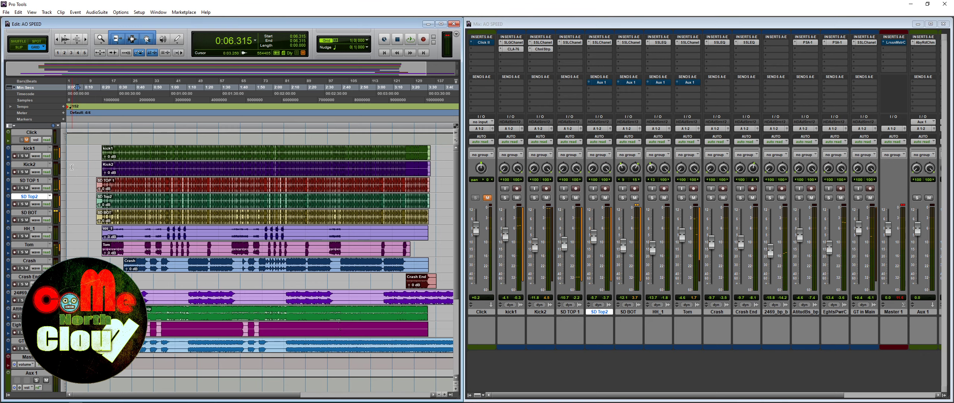
pyautogui.moveTo(77, 162); pyautogui.dragTo(100, 165)
pyautogui.press('space')
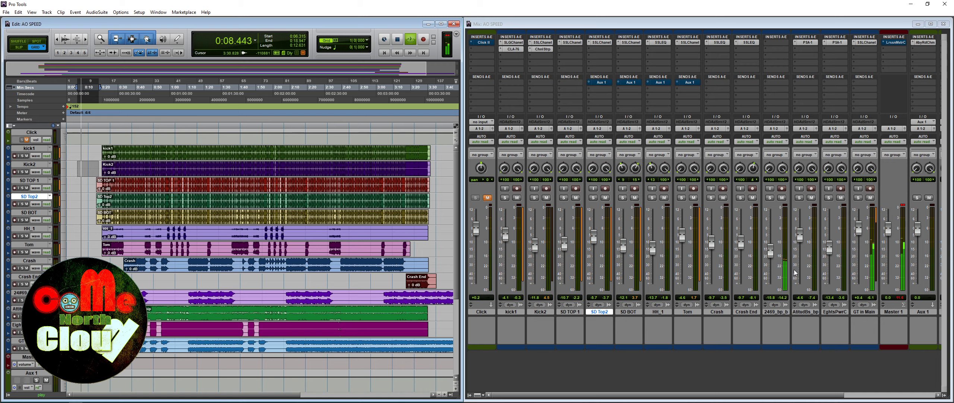
pyautogui.click(771, 198)
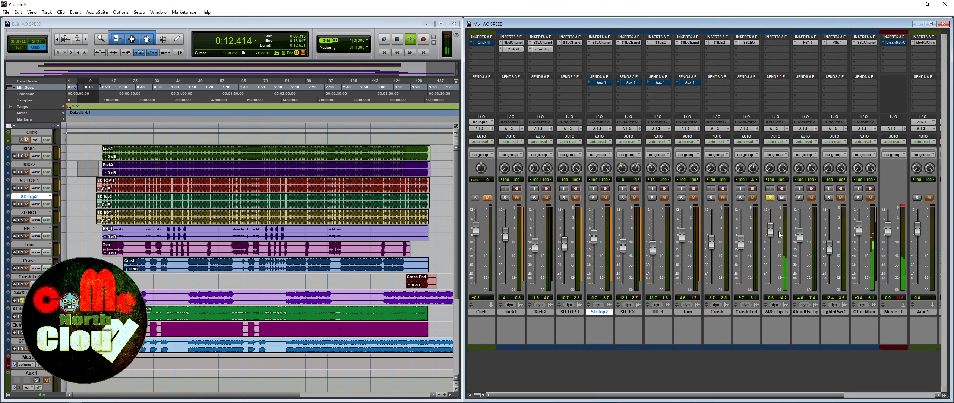
# Insert a stereo API-550A equalizer on the 24#69_bip_bip track and load its Backing Vox preset.
pyautogui.click(767, 44)
pyautogui.moveTo(772, 53)
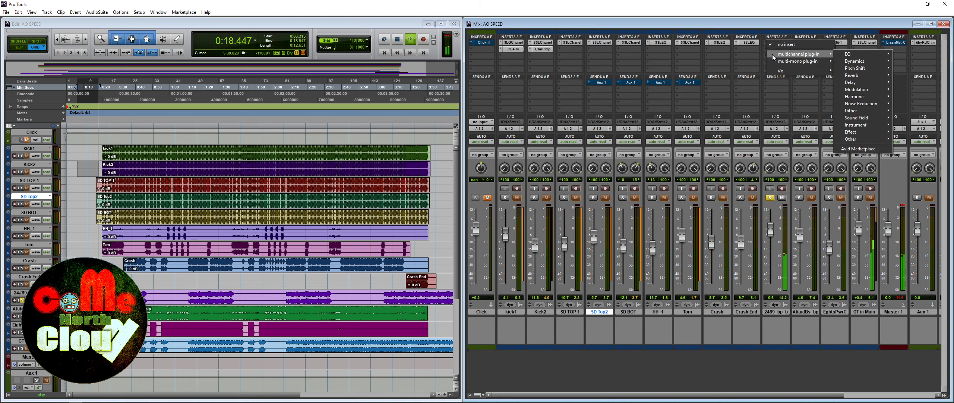
pyautogui.moveTo(884, 57)
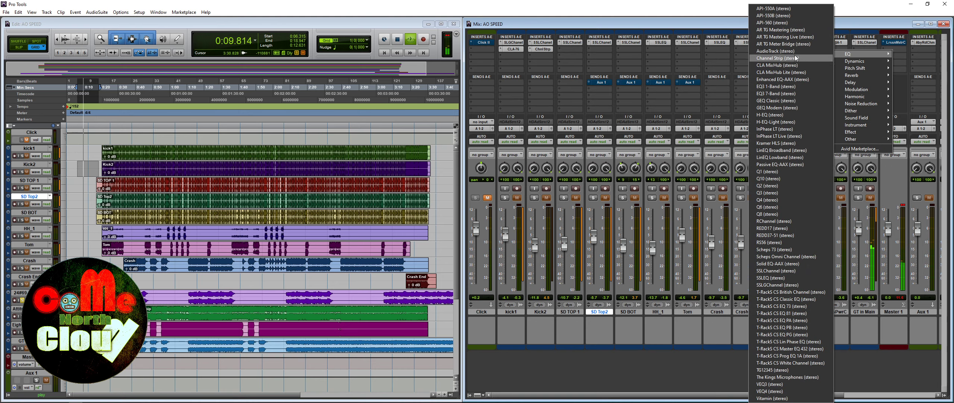
pyautogui.click(776, 8)
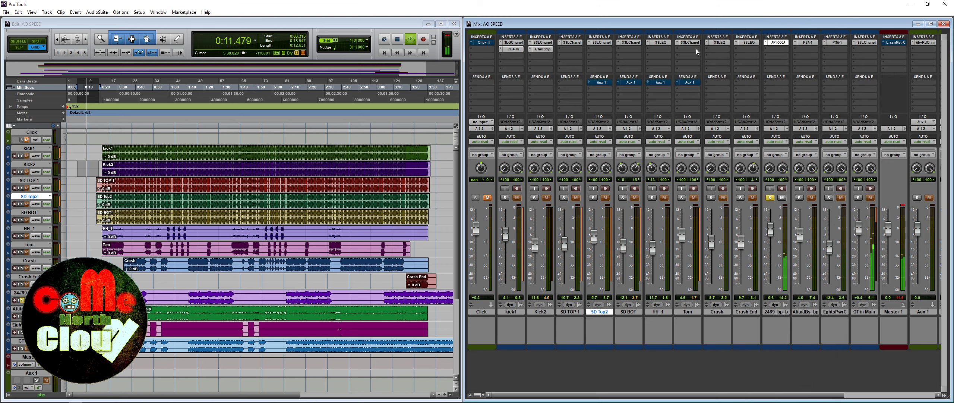
pyautogui.click(504, 98)
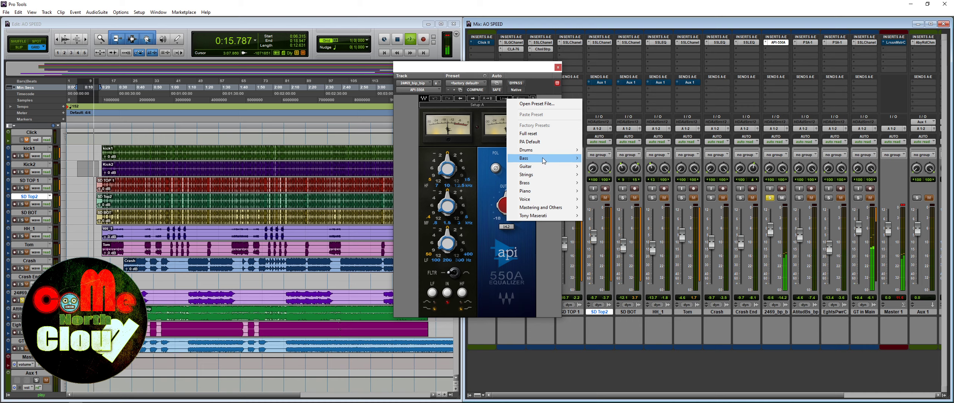
pyautogui.moveTo(559, 199)
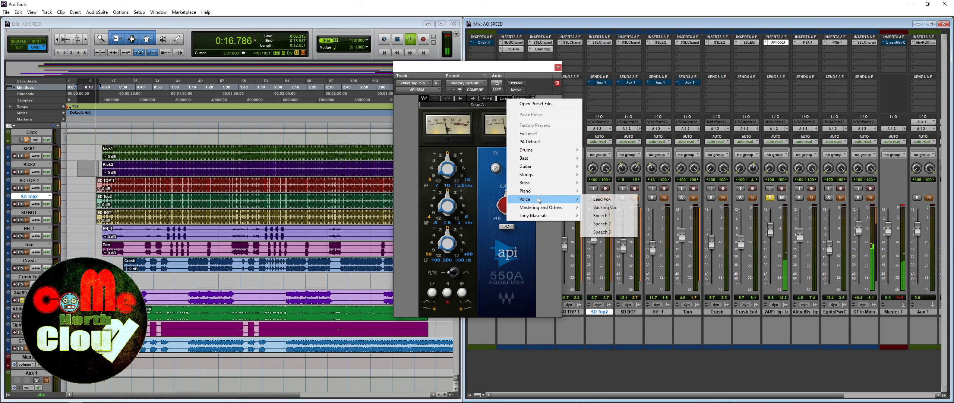
pyautogui.click(619, 211)
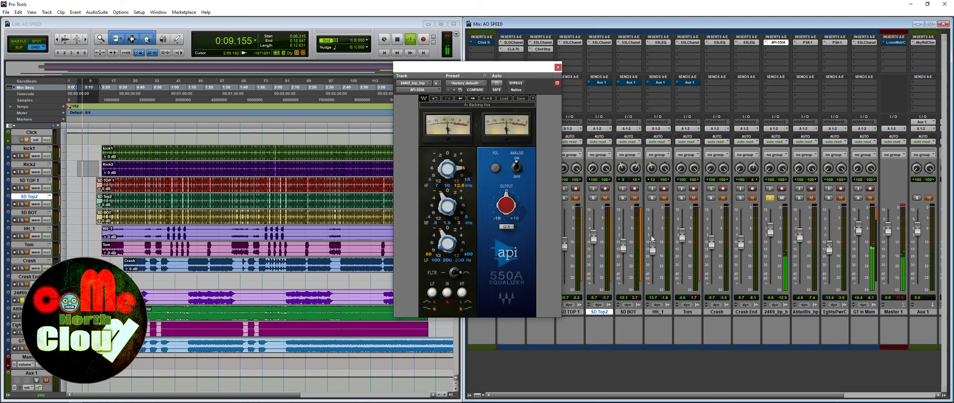
# Compare the API-550A with and without bypass, close it, unsolo the 24#69_bip_bip track and raise its fader slightly.
pyautogui.click(518, 83)
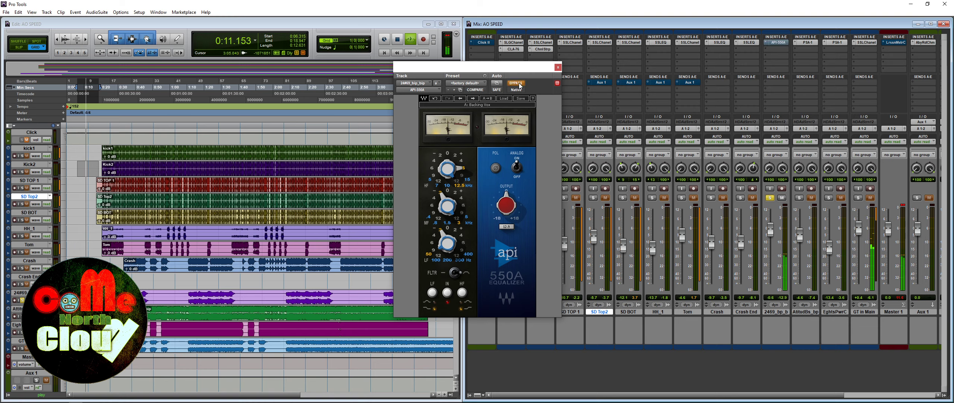
pyautogui.click(558, 67)
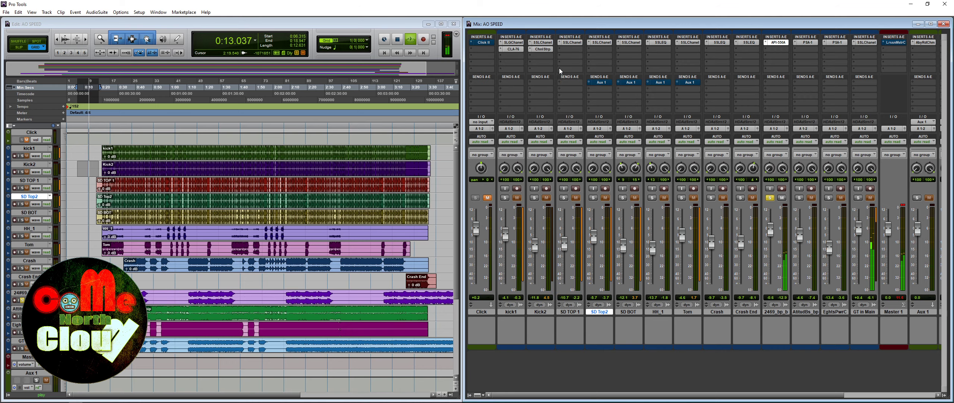
pyautogui.click(771, 197)
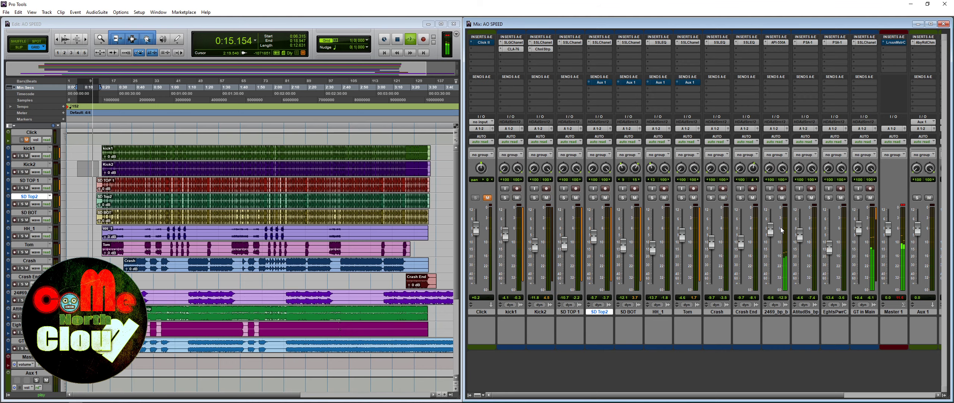
pyautogui.moveTo(770, 231); pyautogui.dragTo(770, 228)
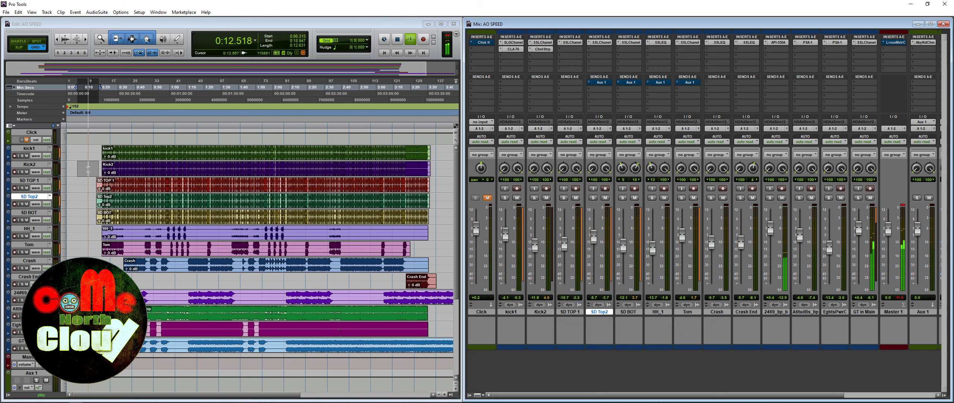
# Stop the loop, select the GT in Main clip, play the session from its start and reset the Master 1 clip indicator.
pyautogui.click(79, 178)
pyautogui.click(78, 195)
pyautogui.press('space')
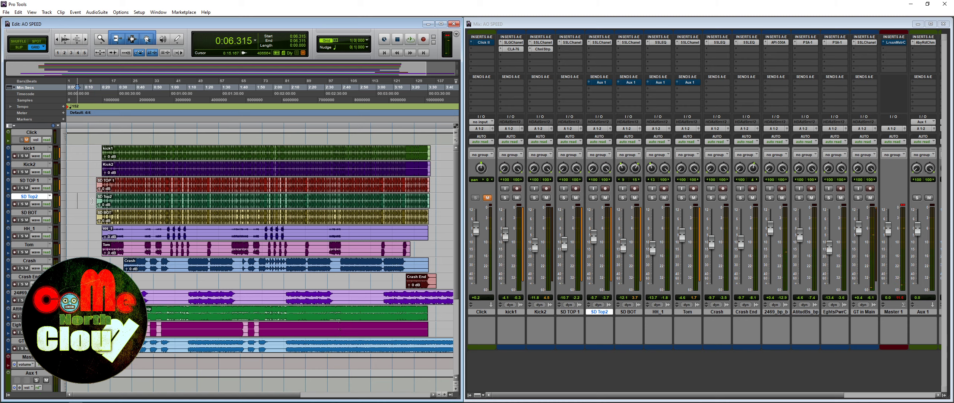
pyautogui.click(123, 347)
pyautogui.press('space')
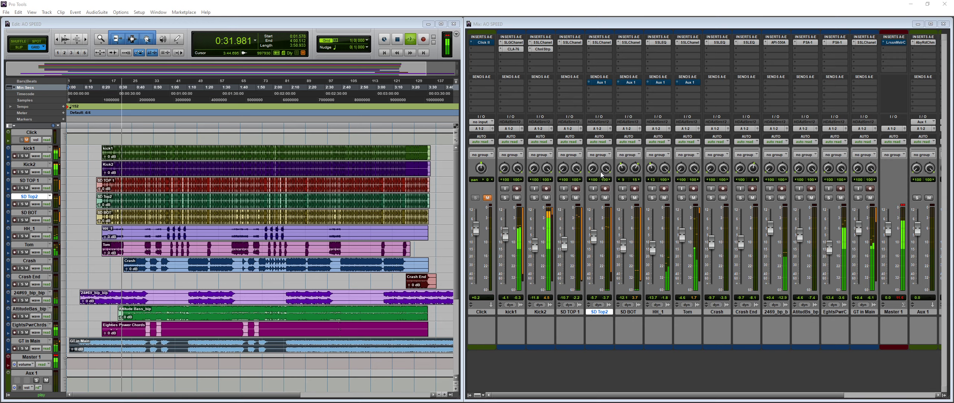
pyautogui.click(906, 206)
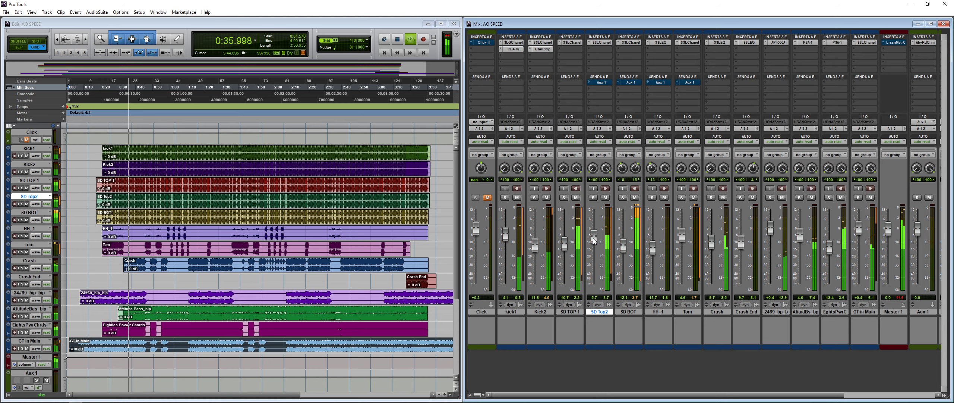
# Raise the kick1 fader to about -1.7 dB and Kick2 to about -10.2 dB, and nudge the SD TOP 1 and HH_1 faders up slightly.
pyautogui.moveTo(565, 245); pyautogui.dragTo(565, 242)
pyautogui.moveTo(505, 236); pyautogui.dragTo(507, 232)
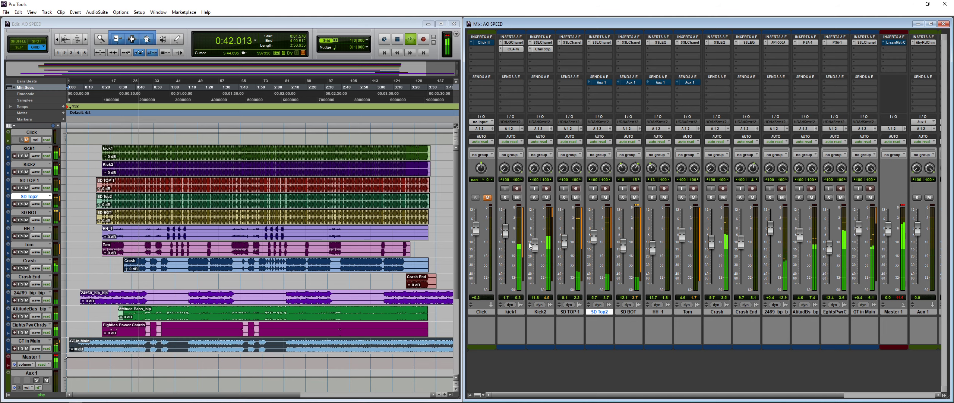
pyautogui.moveTo(538, 242); pyautogui.dragTo(540, 244)
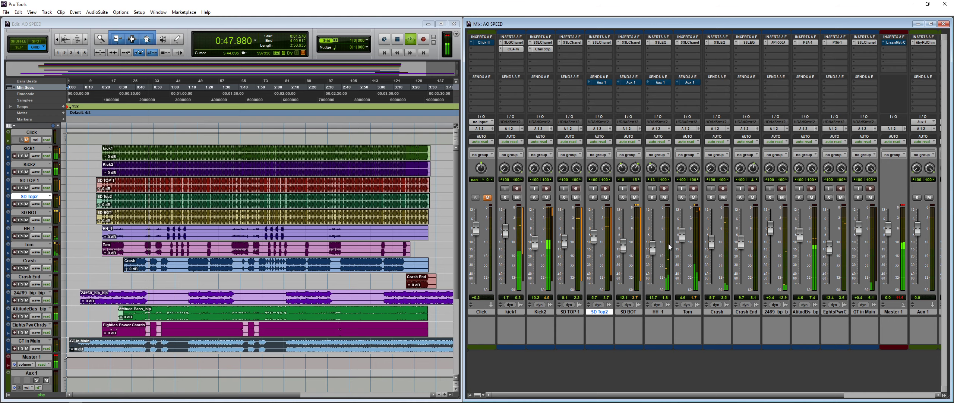
pyautogui.moveTo(653, 249); pyautogui.dragTo(662, 248)
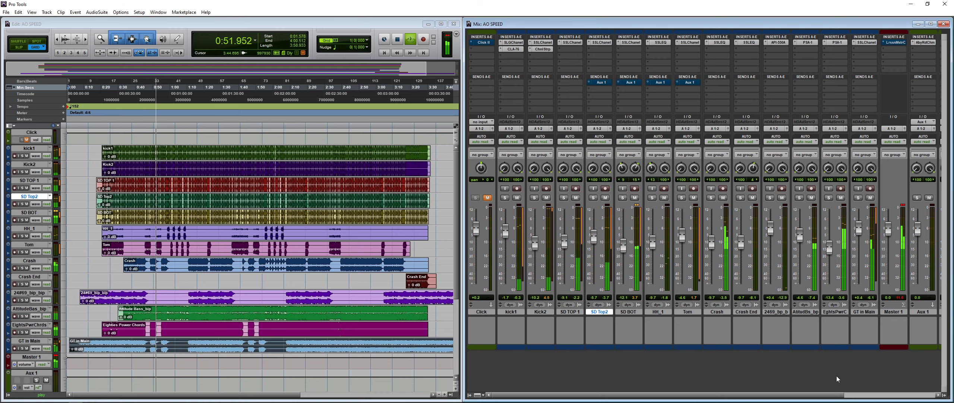
# Open the Abbey Road Chambers reverb on Aux 1, place its window clear of the mixer and solo Aux 1.
pyautogui.click(834, 395)
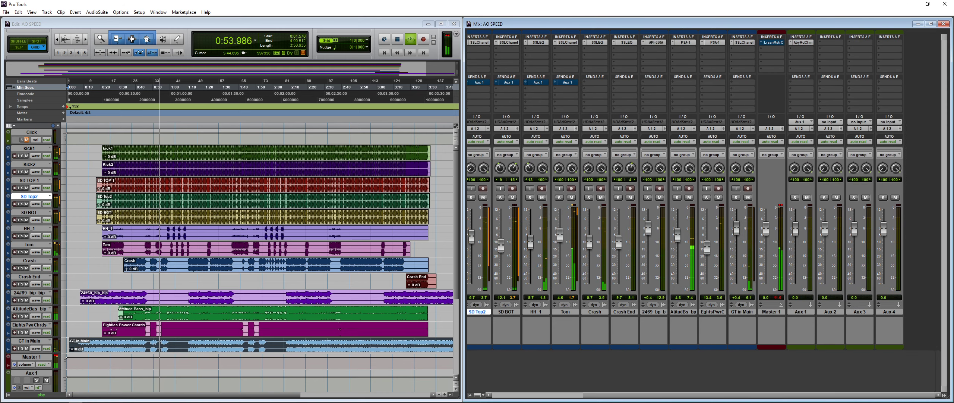
pyautogui.click(803, 42)
pyautogui.moveTo(502, 69); pyautogui.dragTo(169, 77)
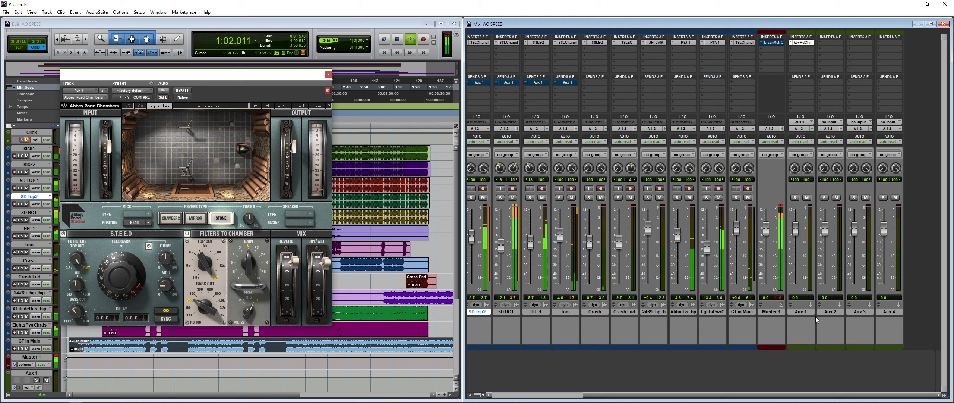
pyautogui.click(796, 198)
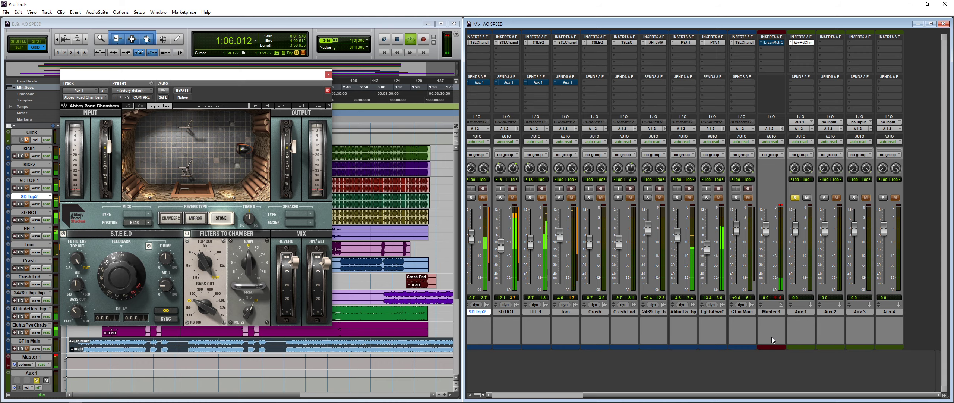
# Solo SD Top2, compare its Aux 1 send muted and unmuted, and open the send's fader window beside the reverb.
pyautogui.moveTo(736, 395); pyautogui.dragTo(645, 395)
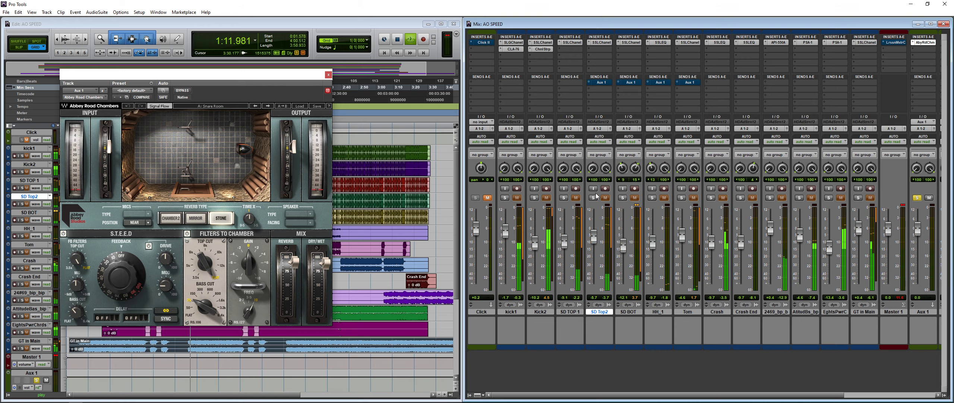
pyautogui.keyDown('ctrl'); pyautogui.keyDown('super'); pyautogui.click(600, 82); pyautogui.keyUp('super'); pyautogui.keyUp('ctrl')
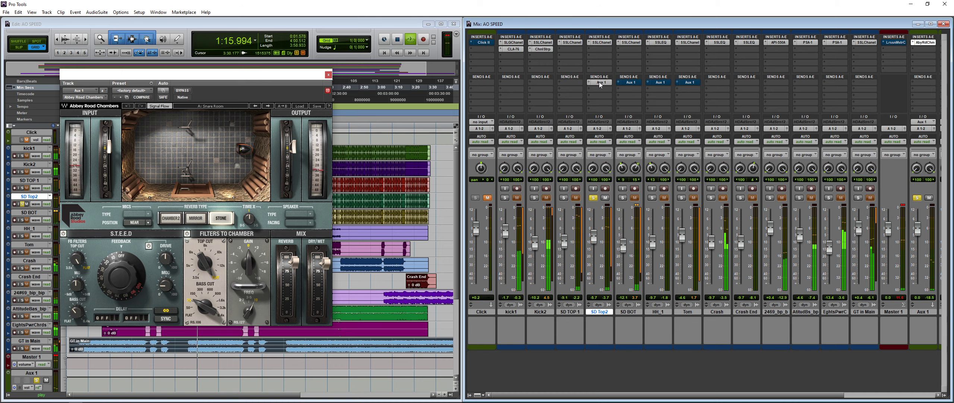
pyautogui.keyDown('ctrl'); pyautogui.keyDown('super'); pyautogui.click(600, 82); pyautogui.keyUp('super'); pyautogui.keyUp('ctrl')
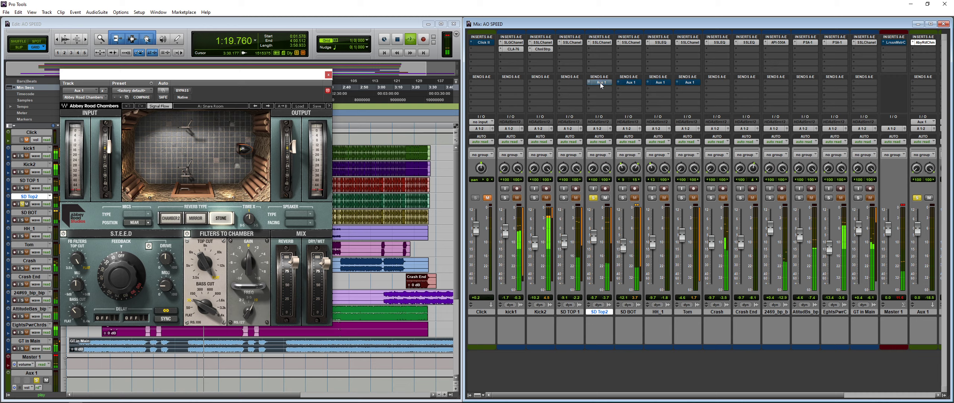
pyautogui.click(600, 83)
pyautogui.moveTo(447, 83); pyautogui.dragTo(379, 65)
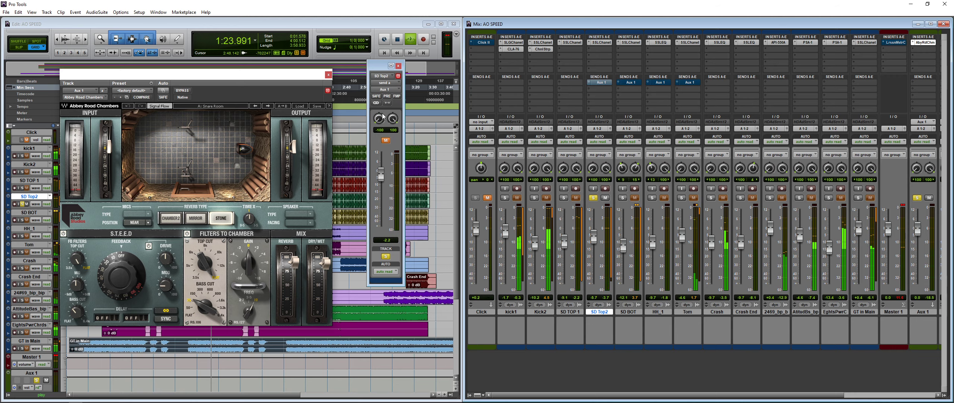
# Unmute the SD Top2 send and raise its level slightly, and adjust the Reverb and Dry/Wet faders of Abbey Road Chambers.
pyautogui.moveTo(383, 180)
pyautogui.mouseDown()
pyautogui.moveTo(381, 171)
pyautogui.moveTo(394, 175)
pyautogui.mouseUp()
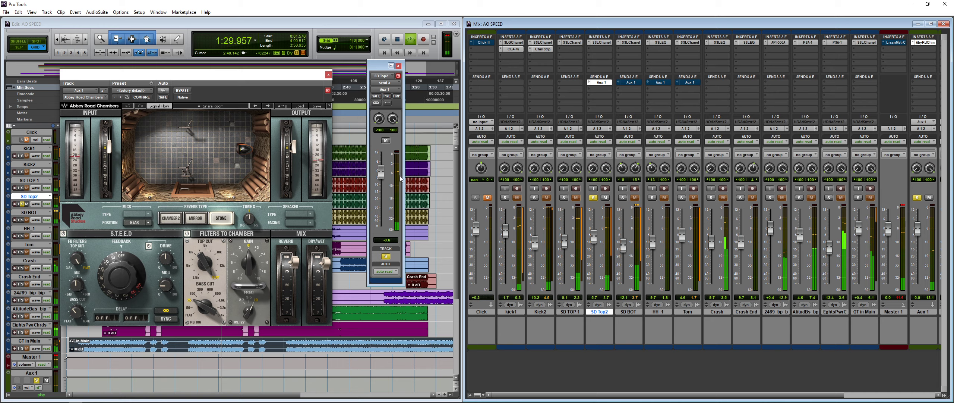
pyautogui.moveTo(294, 271)
pyautogui.mouseDown()
pyautogui.moveTo(294, 306)
pyautogui.moveTo(296, 257)
pyautogui.mouseUp()
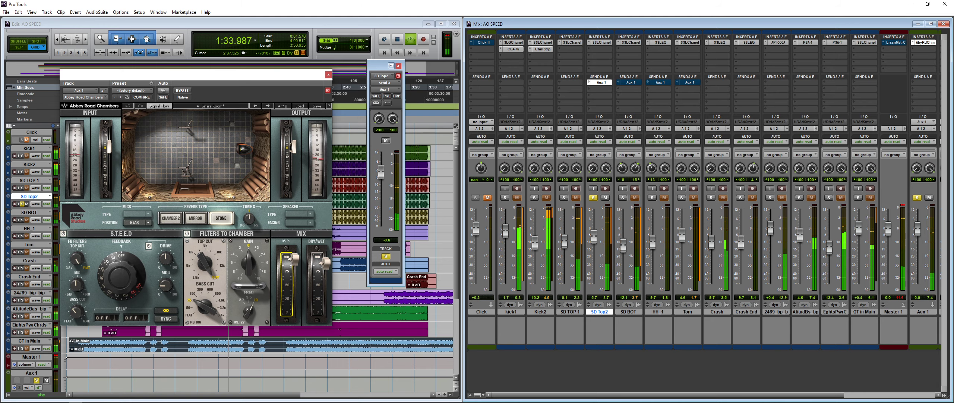
pyautogui.moveTo(326, 263)
pyautogui.mouseDown()
pyautogui.moveTo(325, 316)
pyautogui.moveTo(326, 257)
pyautogui.mouseUp()
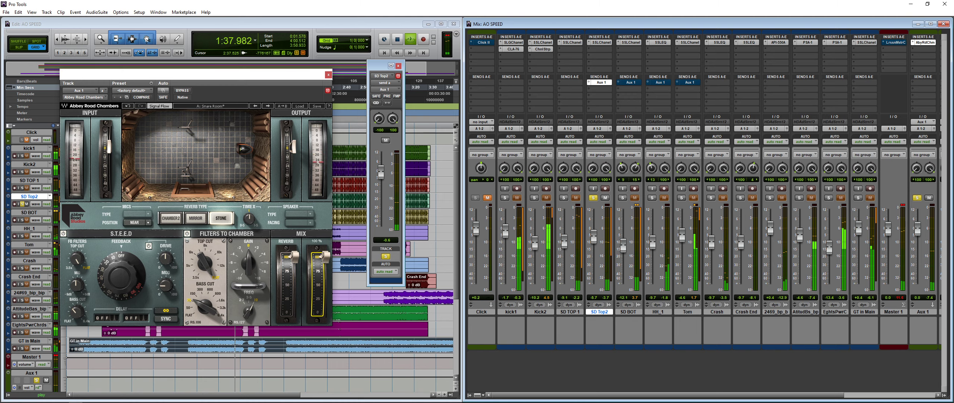
# Solo SD BOT, HH_1 and Tom and unmute their sends to Aux 1.
pyautogui.click(623, 198)
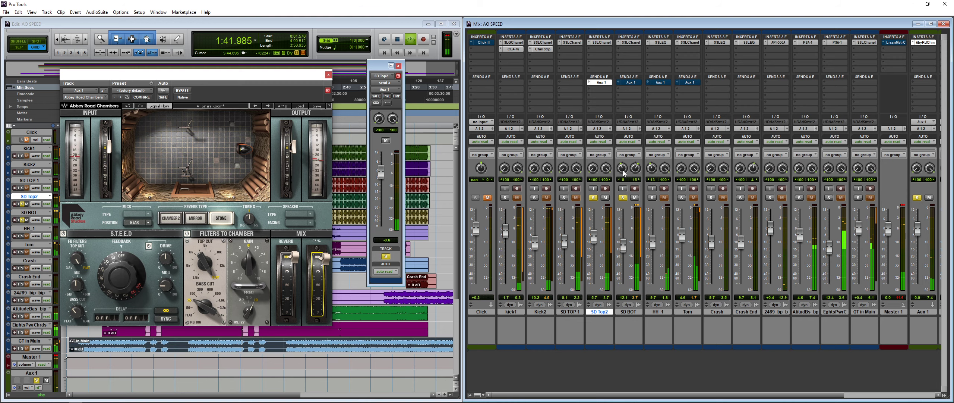
pyautogui.click(629, 83)
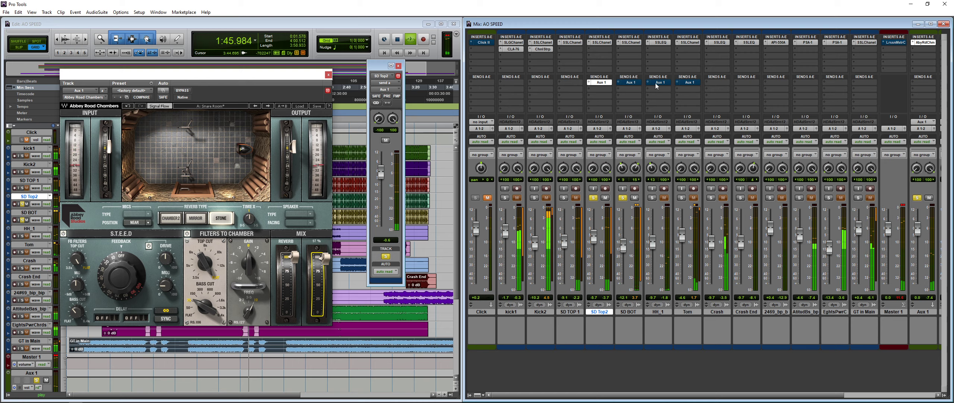
pyautogui.click(688, 83)
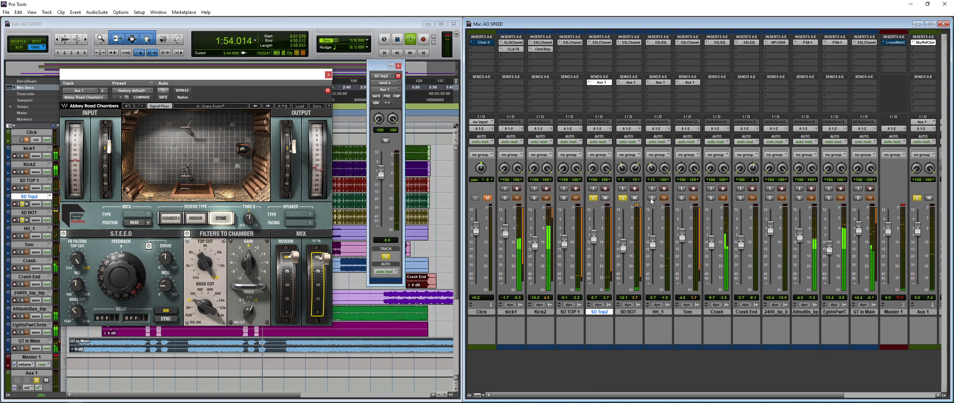
pyautogui.click(681, 198)
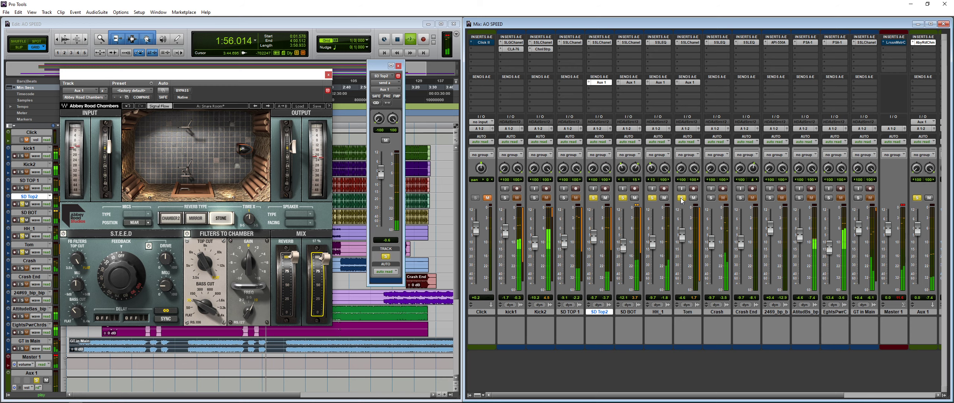
# Clear the solos on the drum tracks and Aux 1, and close the Abbey Road Chambers plug-in.
pyautogui.click(681, 198)
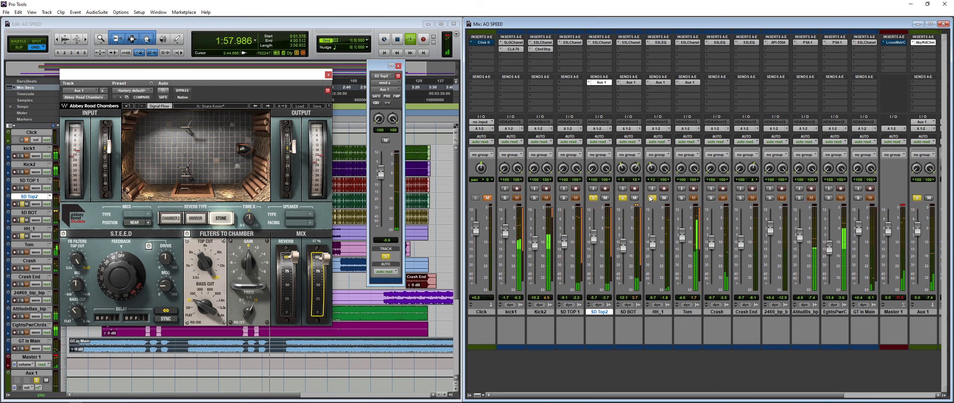
pyautogui.keyDown('alt'); pyautogui.click(655, 200); pyautogui.keyUp('alt')
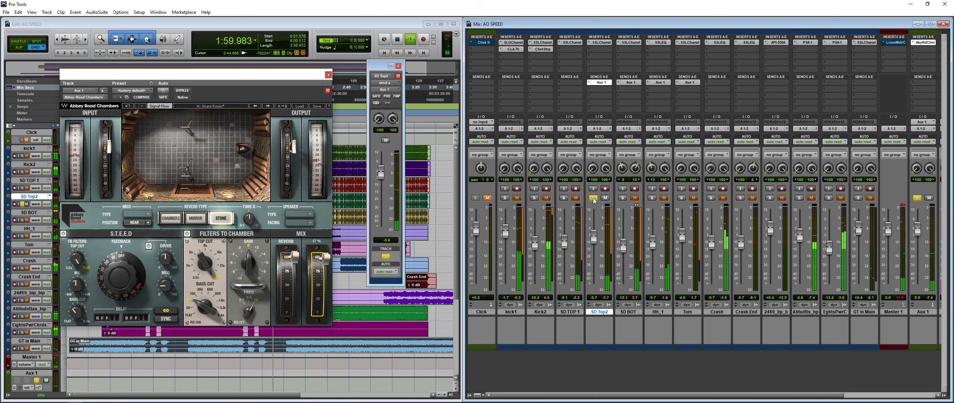
pyautogui.moveTo(776, 393); pyautogui.dragTo(825, 393)
pyautogui.click(852, 199)
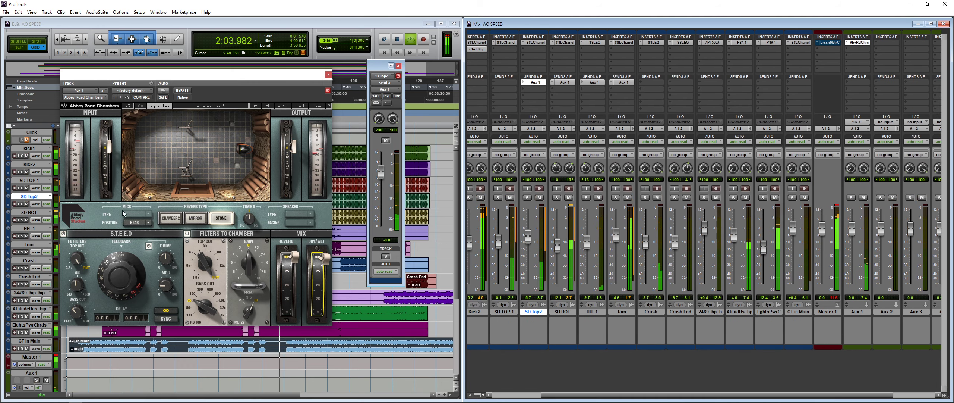
pyautogui.click(328, 74)
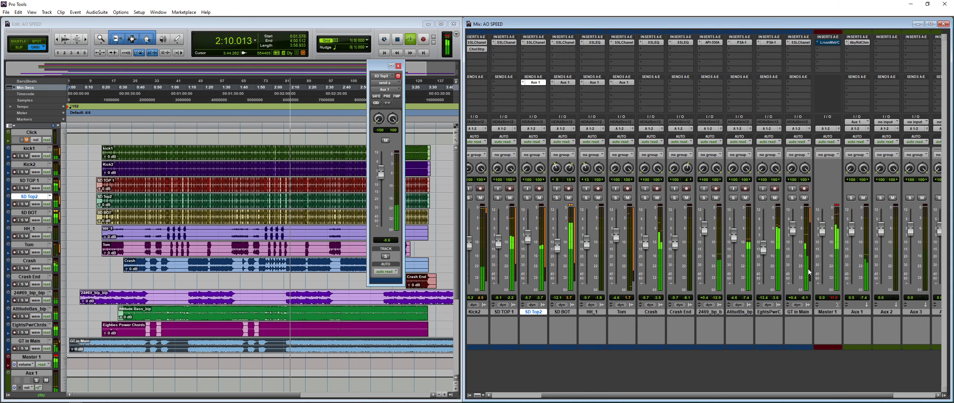
# Lower the GT in Main fader slightly and raise the Eighties Power Chords track's fader.
pyautogui.moveTo(793, 232); pyautogui.dragTo(793, 237)
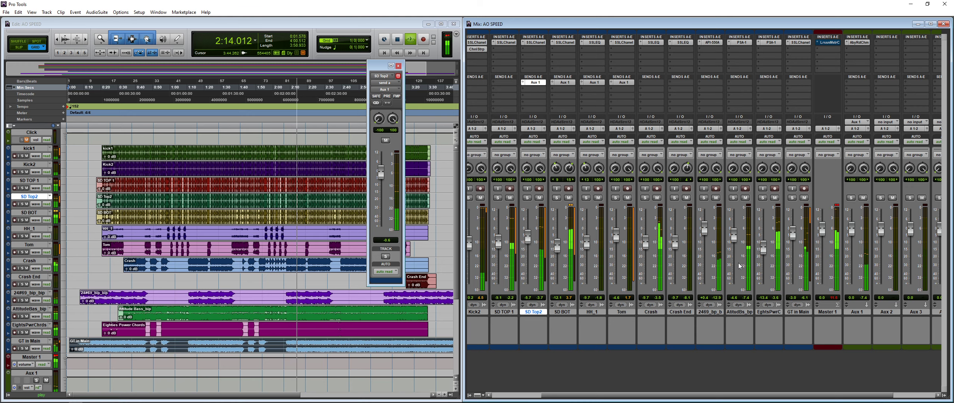
pyautogui.moveTo(764, 252); pyautogui.dragTo(764, 236)
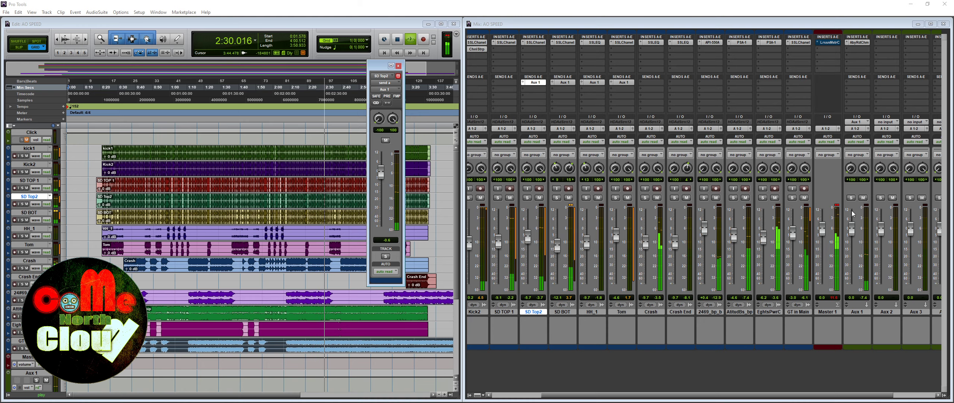
# Review the Abbey Road Chambers settings on Aux 1 and close the plug-in.
pyautogui.click(848, 100)
pyautogui.click(857, 43)
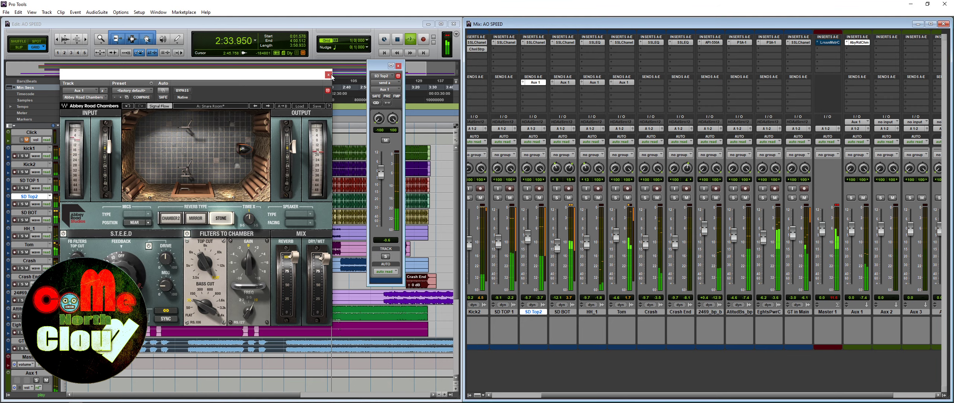
pyautogui.click(329, 75)
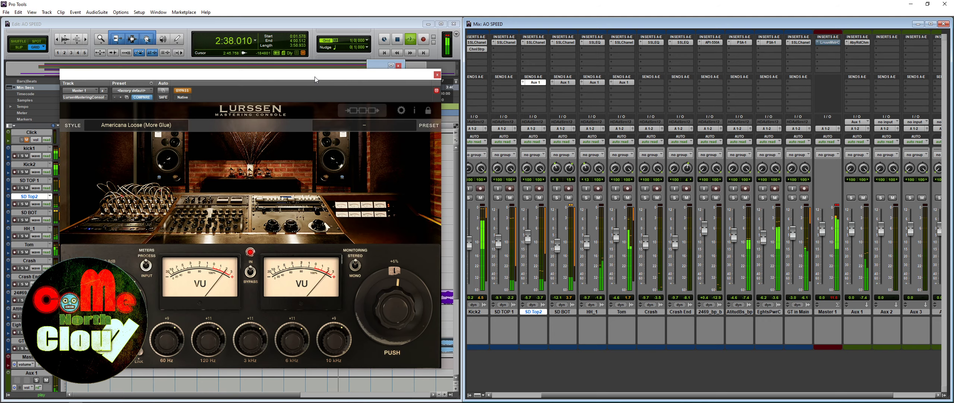
# Open the Lurssen Mastering Console on Master 1 and enable it with Input Drive at 0.2 dB and Push at 0%.
pyautogui.moveTo(293, 76); pyautogui.dragTo(483, 37)
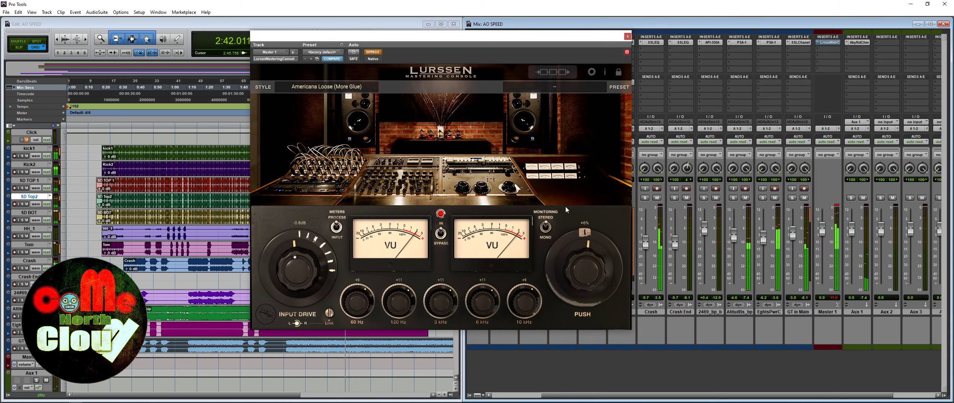
pyautogui.moveTo(292, 268)
pyautogui.mouseDown()
pyautogui.moveTo(282, 297)
pyautogui.moveTo(308, 266)
pyautogui.mouseUp()
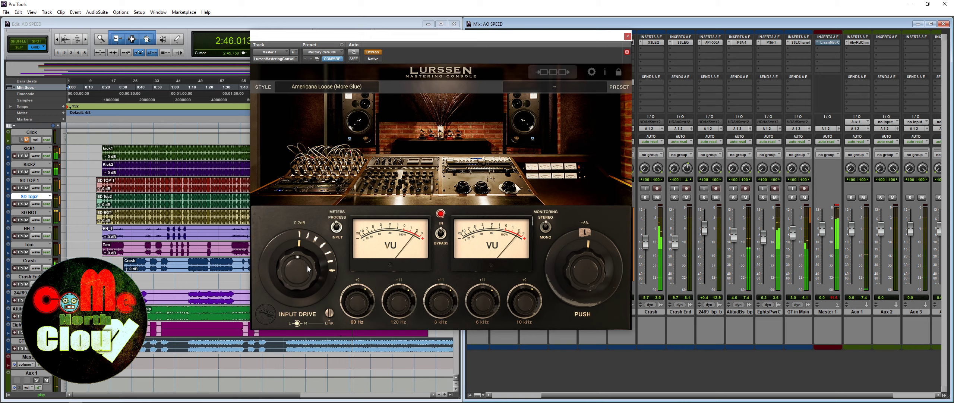
pyautogui.click(373, 53)
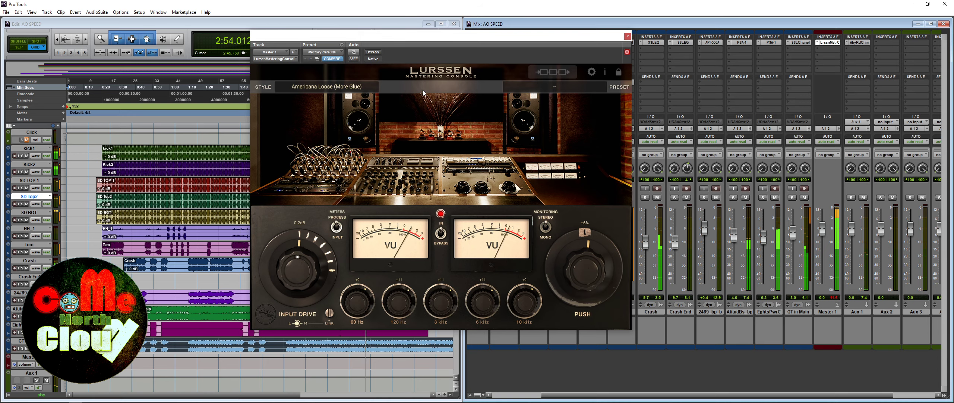
pyautogui.moveTo(587, 272)
pyautogui.mouseDown()
pyautogui.moveTo(601, 276)
pyautogui.moveTo(596, 283)
pyautogui.mouseUp()
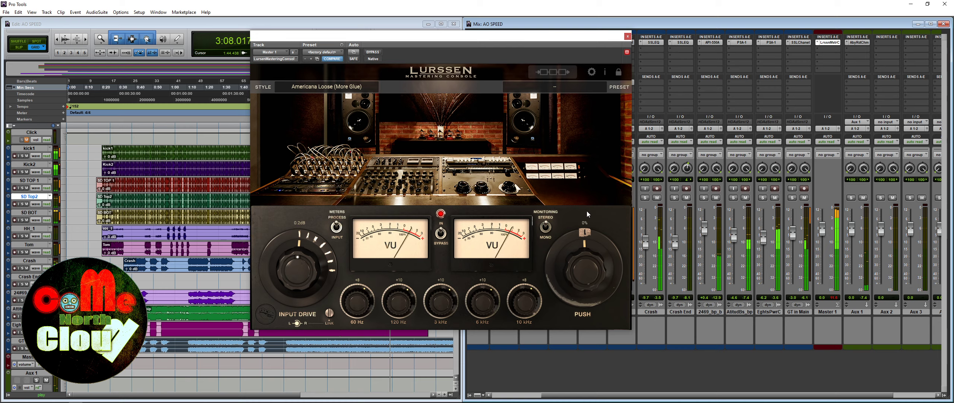
pyautogui.click(476, 299)
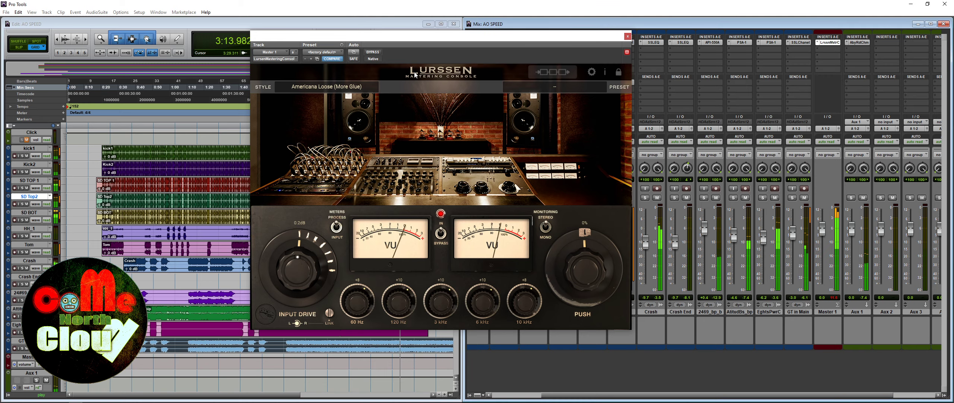
# Compare the mix with the Lurssen Mastering Console bypassed and active, and move its window clear of the mixer.
pyautogui.click(374, 52)
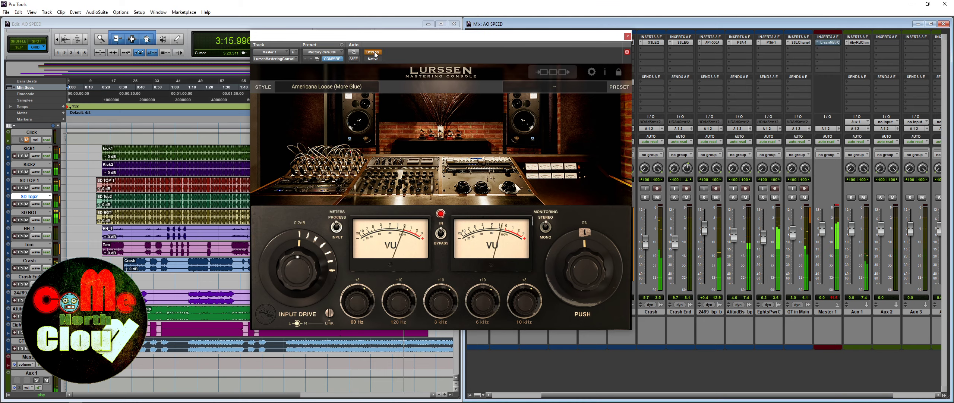
pyautogui.click(374, 52)
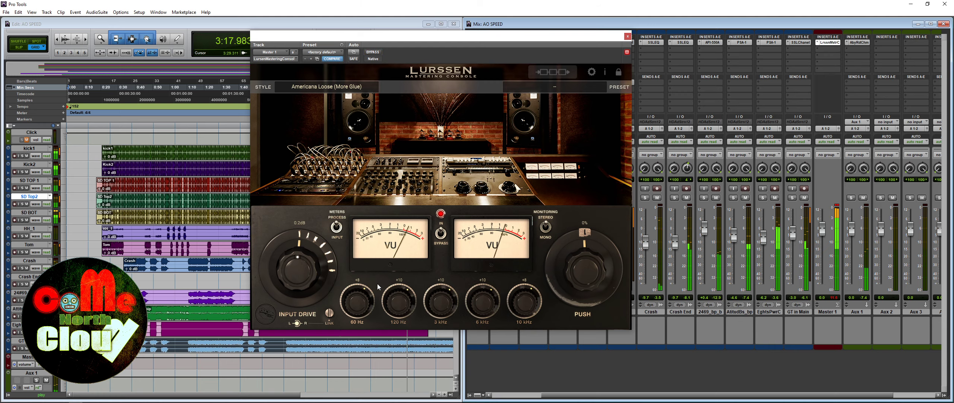
pyautogui.click(373, 52)
pyautogui.click(373, 53)
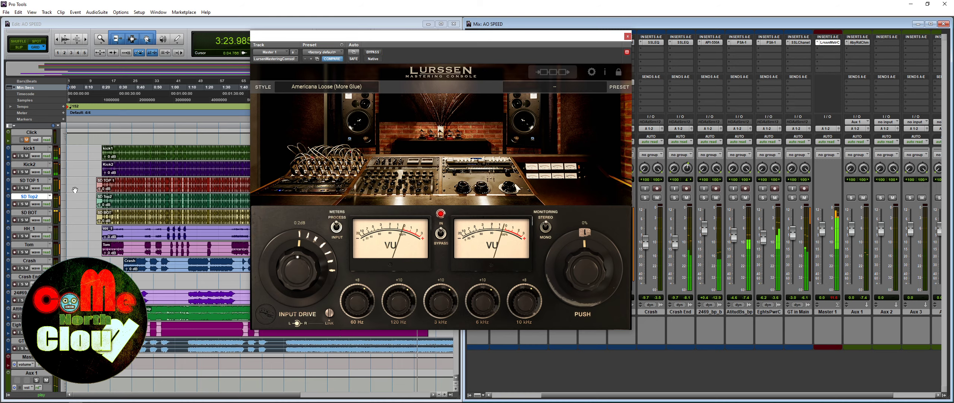
pyautogui.moveTo(362, 50); pyautogui.dragTo(139, 45)
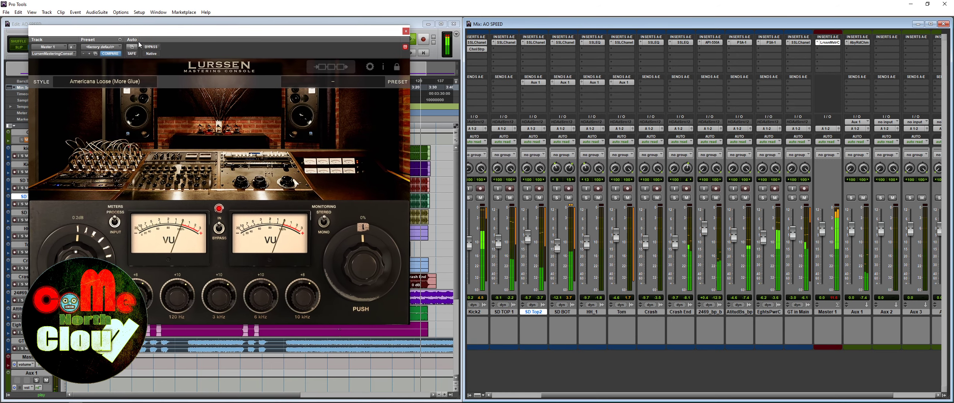